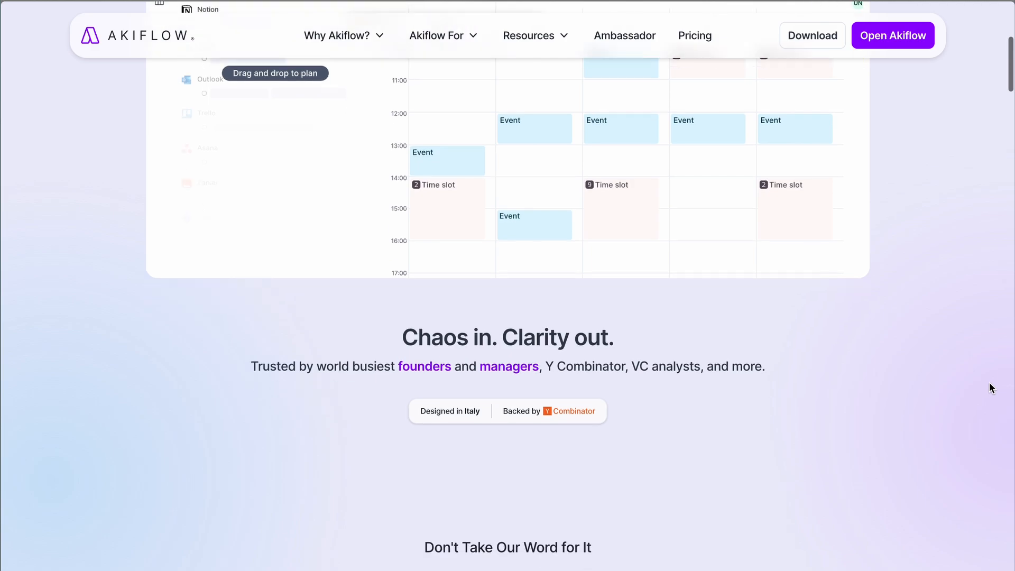
{"action": "scroll", "coordinate": [989, 385], "scroll_direction": "down", "scroll_amount": 5}
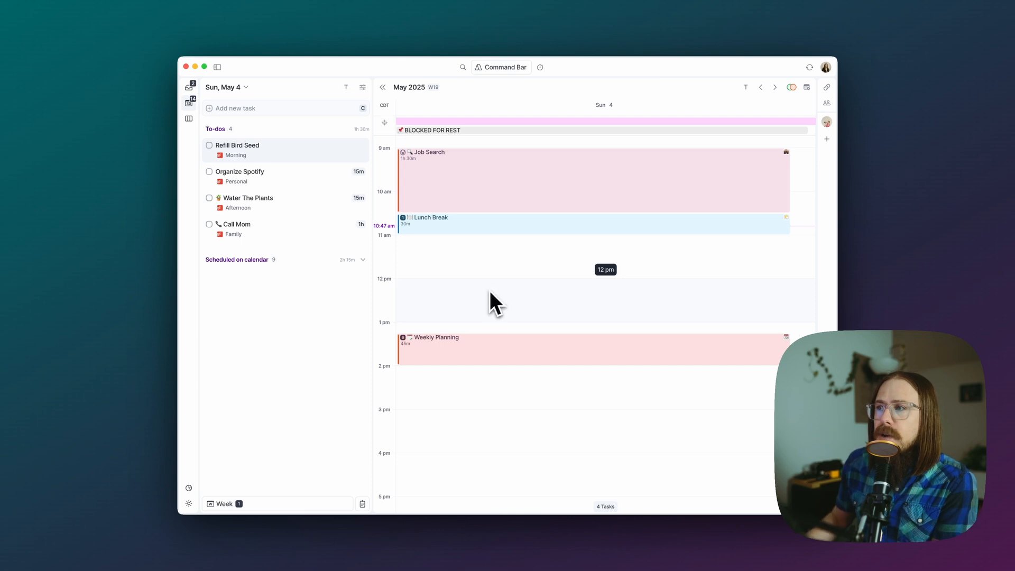
Move Sunday's Weekly Planning slot to 1 pm and open its task list in the full side view.
{"action": "mouse_move", "coordinate": [460, 349]}
{"action": "left_mouse_down"}
{"action": "mouse_move", "coordinate": [463, 306]}
{"action": "mouse_move", "coordinate": [465, 339]}
{"action": "left_mouse_up"}
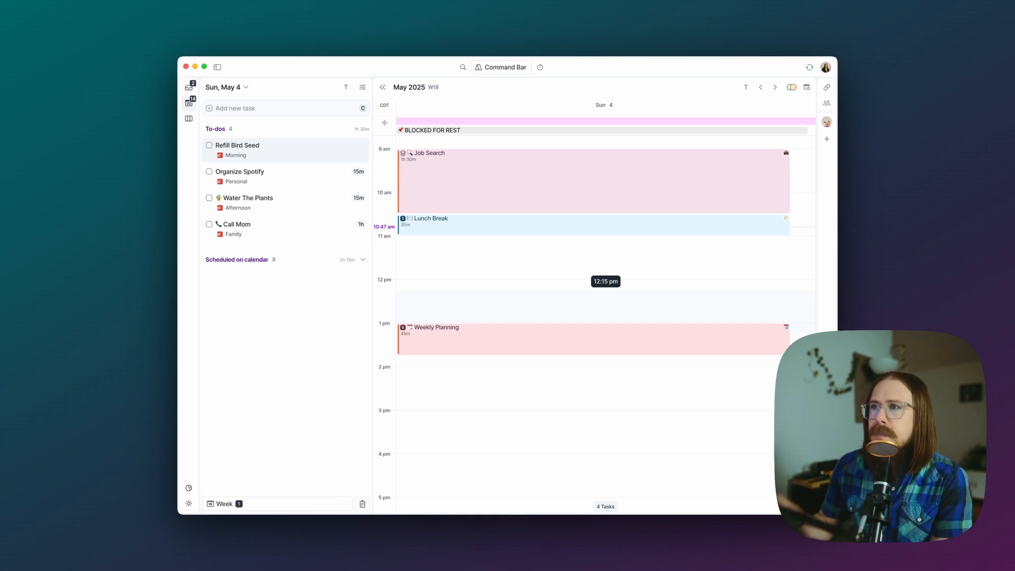
{"action": "left_click", "coordinate": [465, 344]}
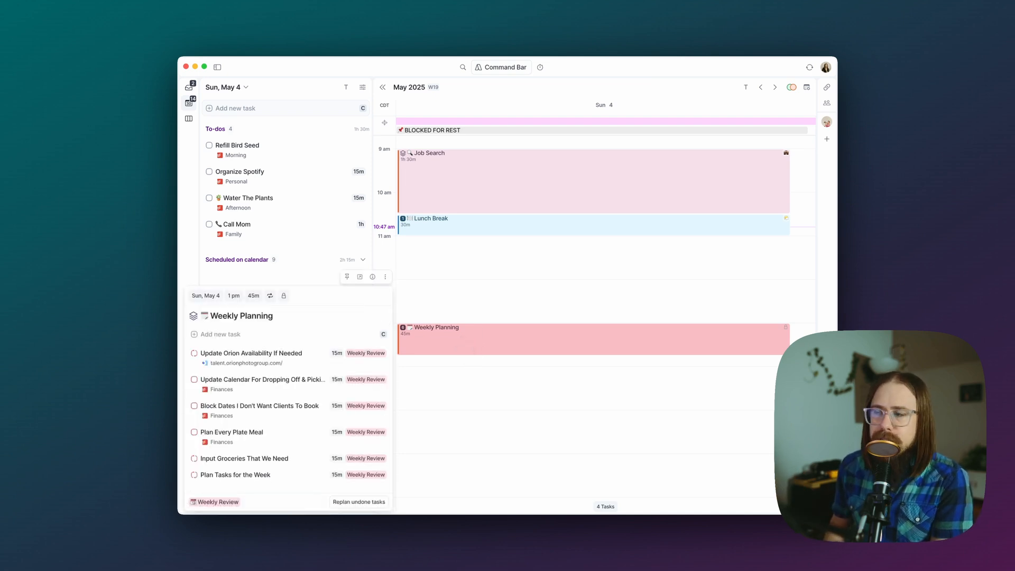
{"action": "key", "text": "f"}
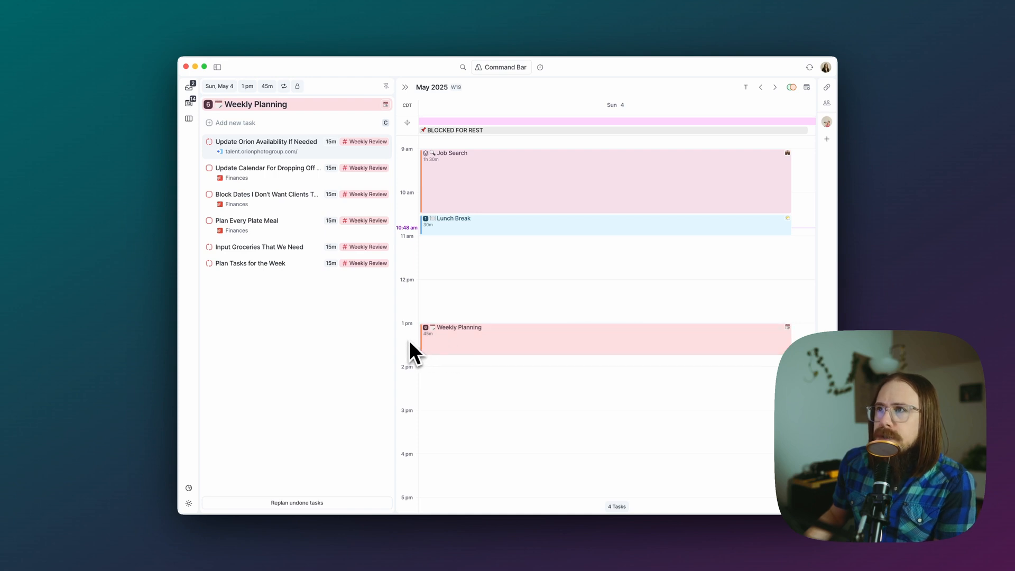
Expand the Routines project folder to view its routine projects, and collapse it again.
{"action": "mouse_move", "coordinate": [188, 119]}
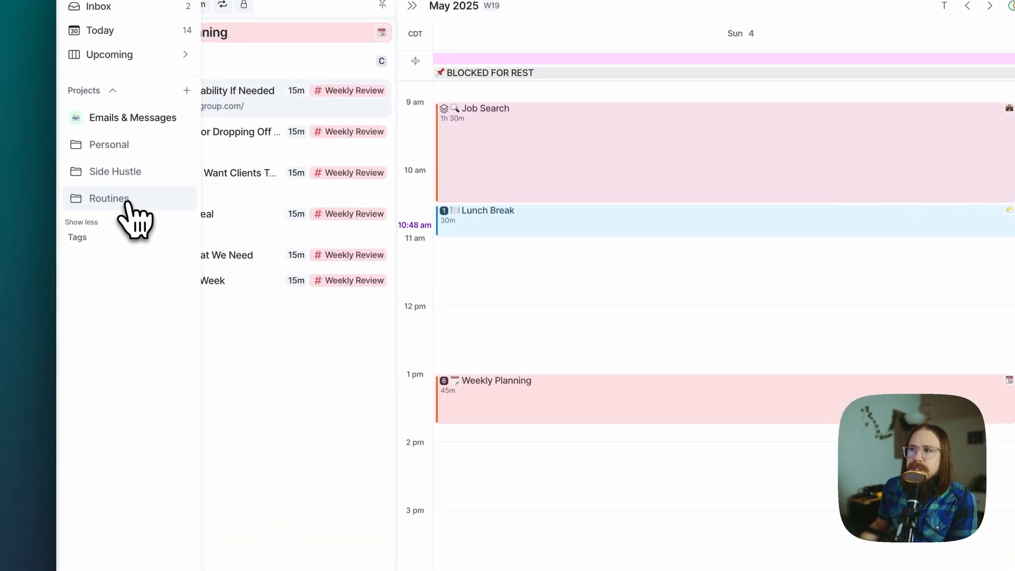
{"action": "left_click", "coordinate": [131, 203]}
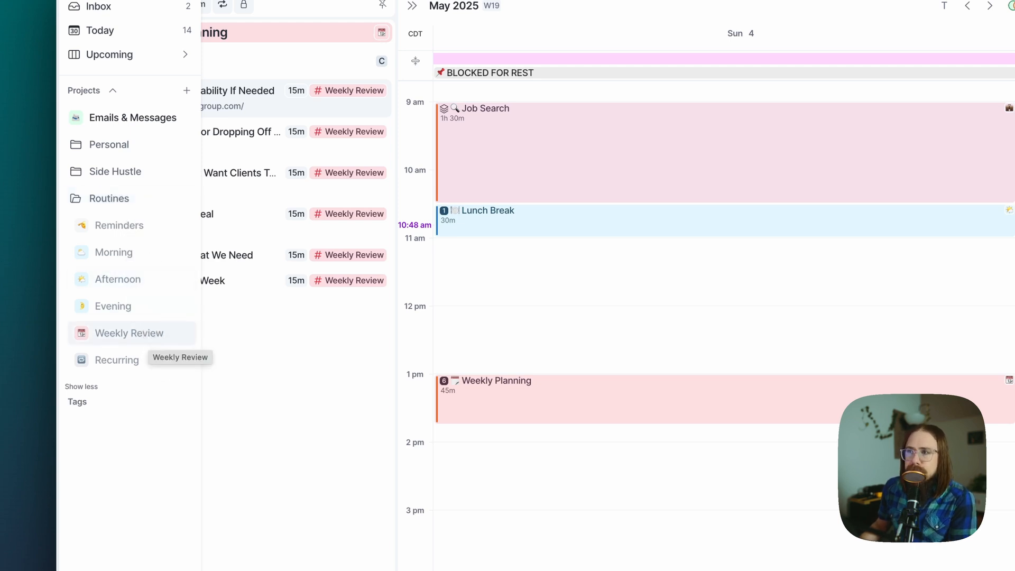
{"action": "left_click", "coordinate": [112, 199]}
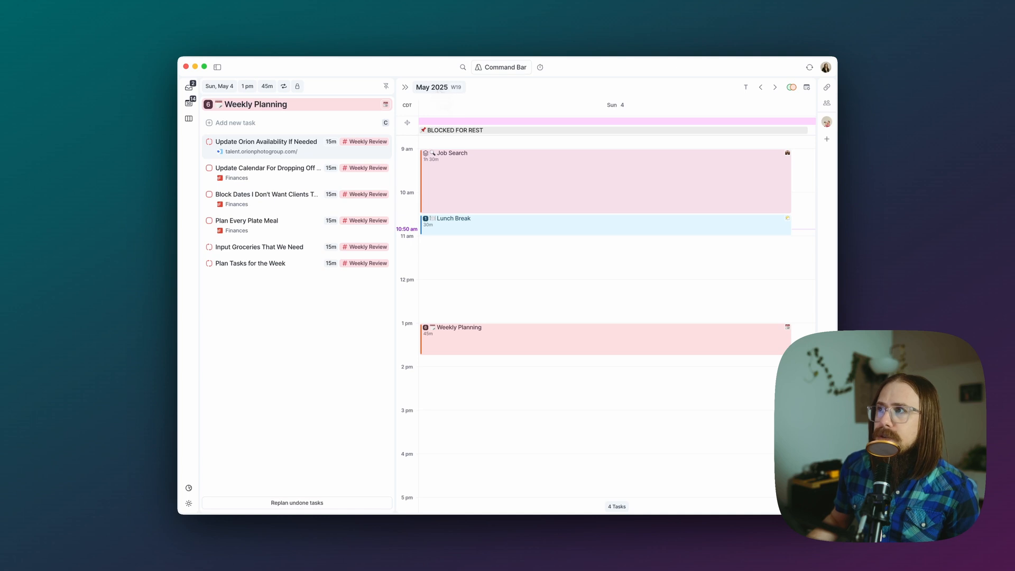
Show the whole week in the calendar and return to the one-day view.
{"action": "left_click", "coordinate": [440, 89]}
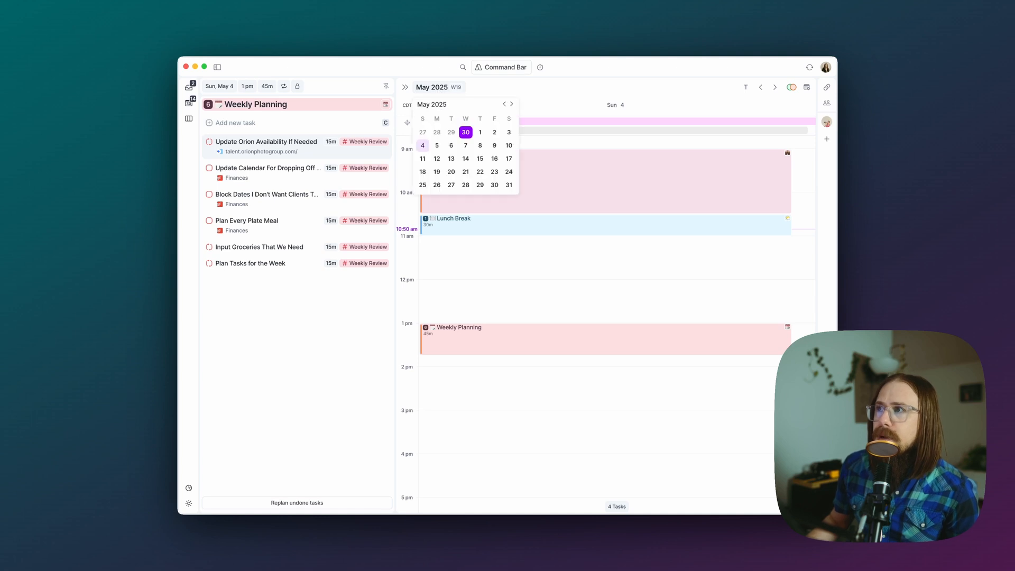
{"action": "left_click", "coordinate": [492, 81]}
{"action": "key", "text": "w"}
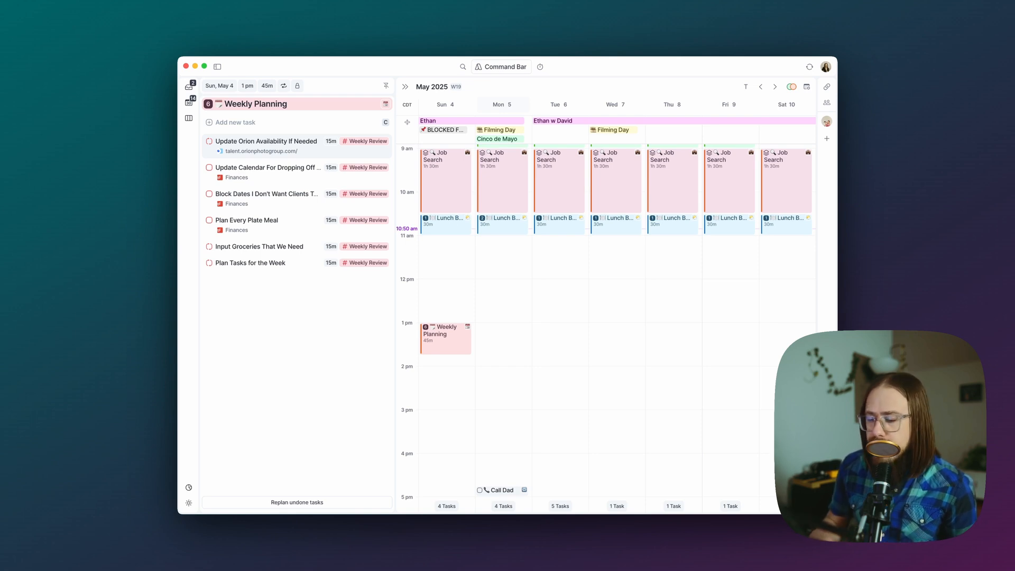
{"action": "key", "text": "1"}
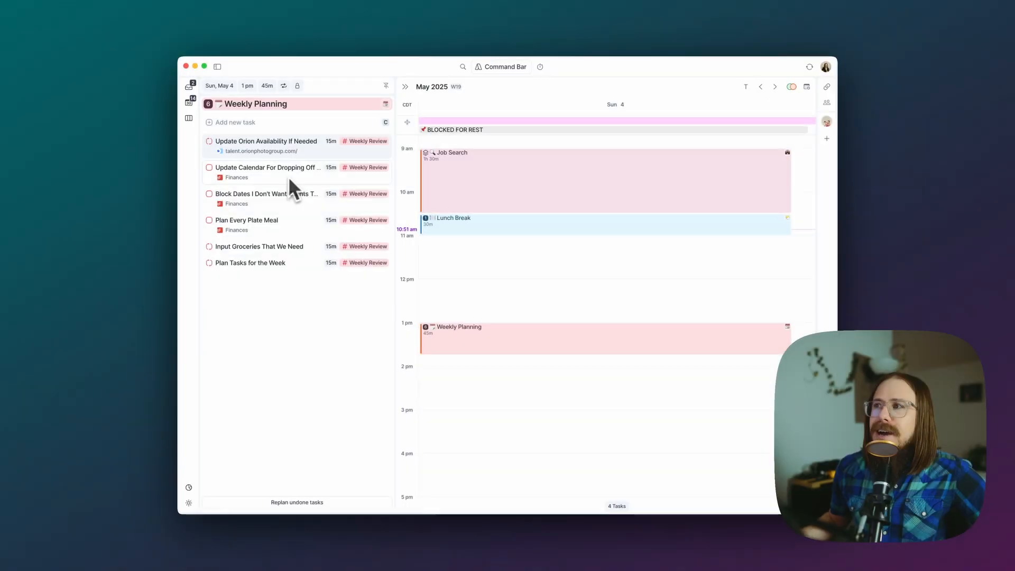
Bring the early-morning time slots into view and switch the calendar to the week view.
{"action": "mouse_move", "coordinate": [494, 213]}
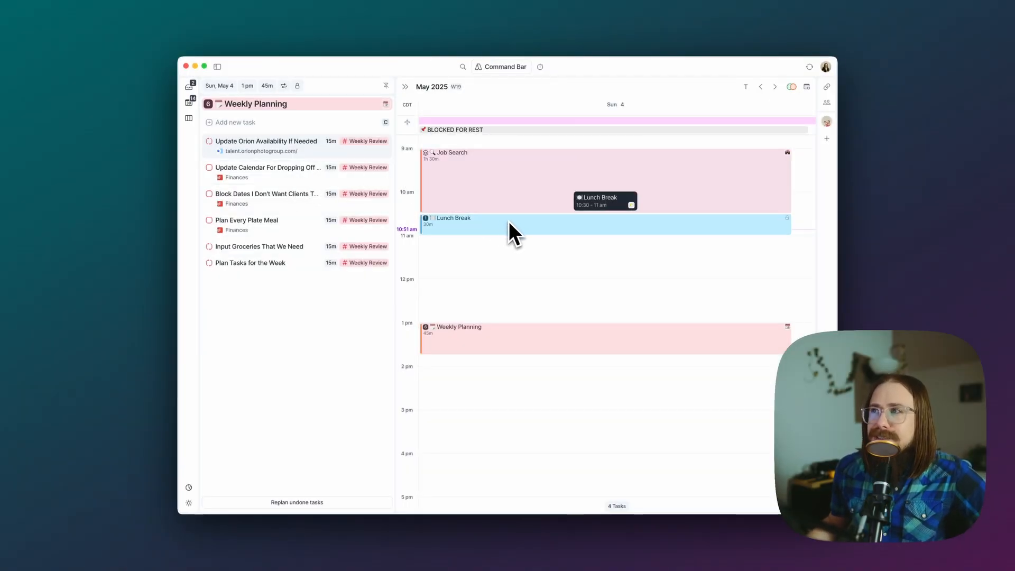
{"action": "scroll", "coordinate": [519, 232], "scroll_direction": "up", "scroll_amount": 5}
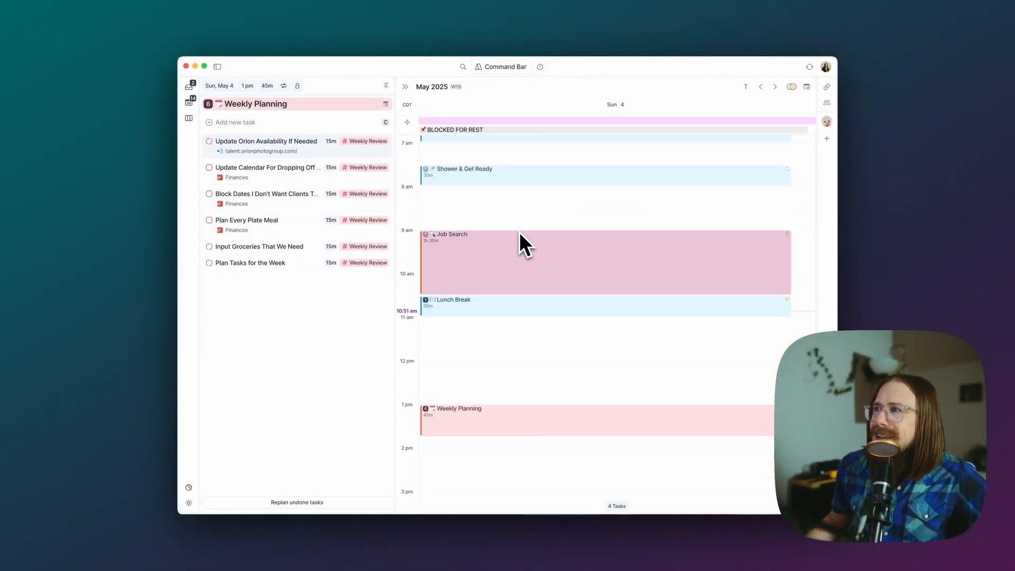
{"action": "scroll", "coordinate": [519, 232], "scroll_direction": "down", "scroll_amount": 2}
{"action": "mouse_move", "coordinate": [522, 220]}
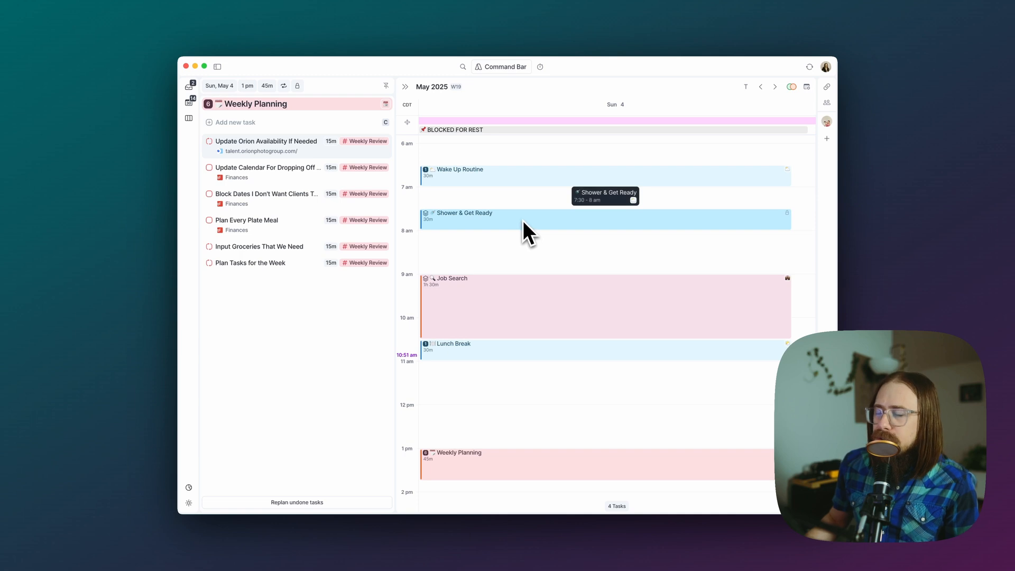
{"action": "key", "text": "w"}
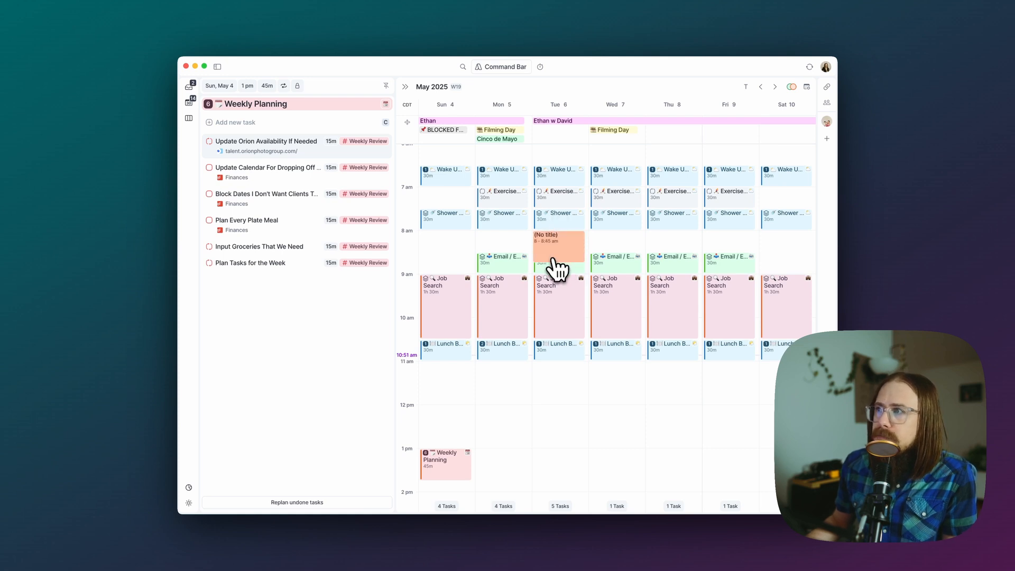
Try to create an event titled "🚗 Pick Up Son" on Tuesday, May 6 from 8 to 8:45 am.
{"action": "left_click", "coordinate": [554, 251]}
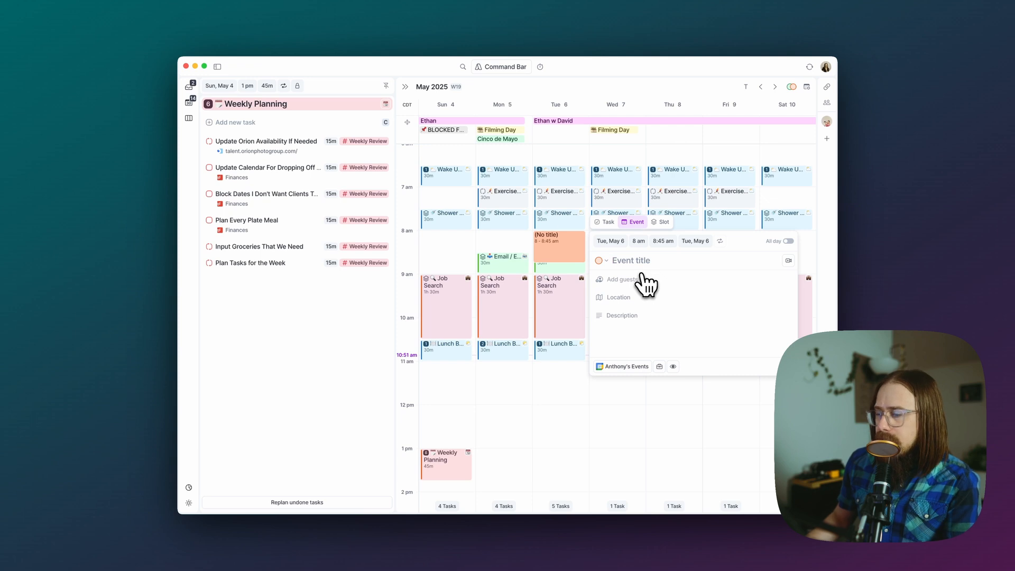
{"action": "key", "text": "ctrl+super+space"}
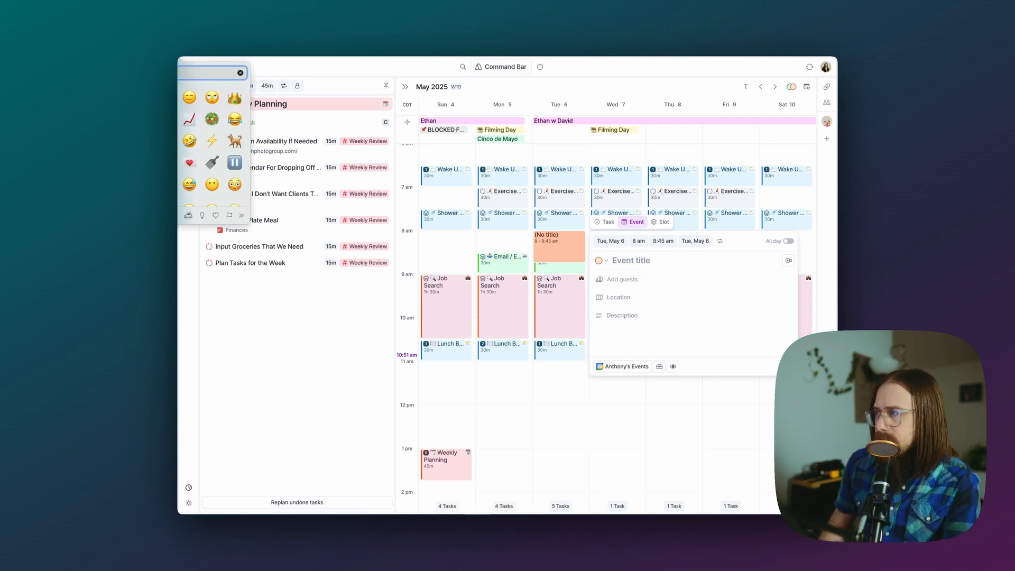
{"action": "type", "text": "car"}
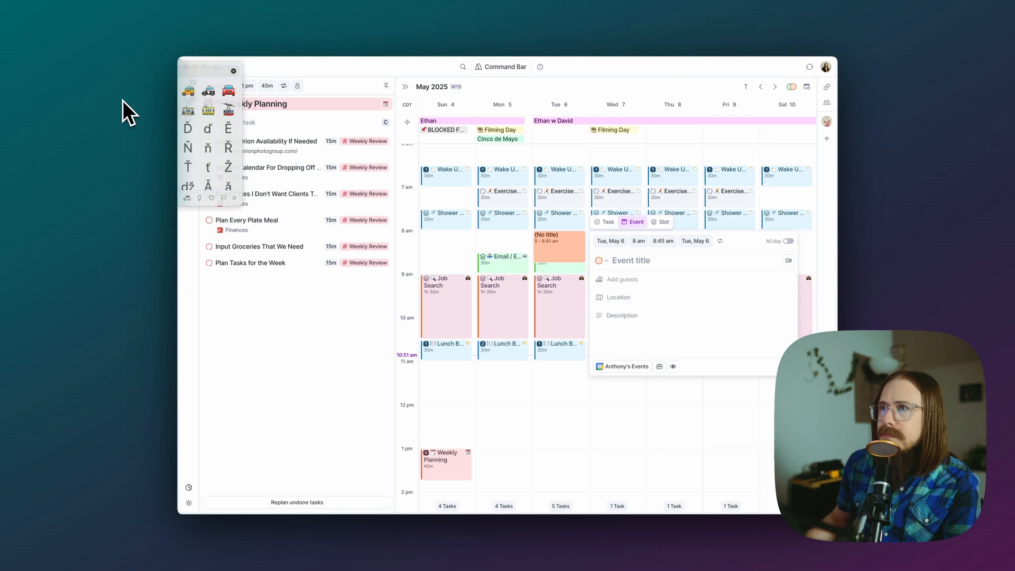
{"action": "left_click", "coordinate": [228, 91]}
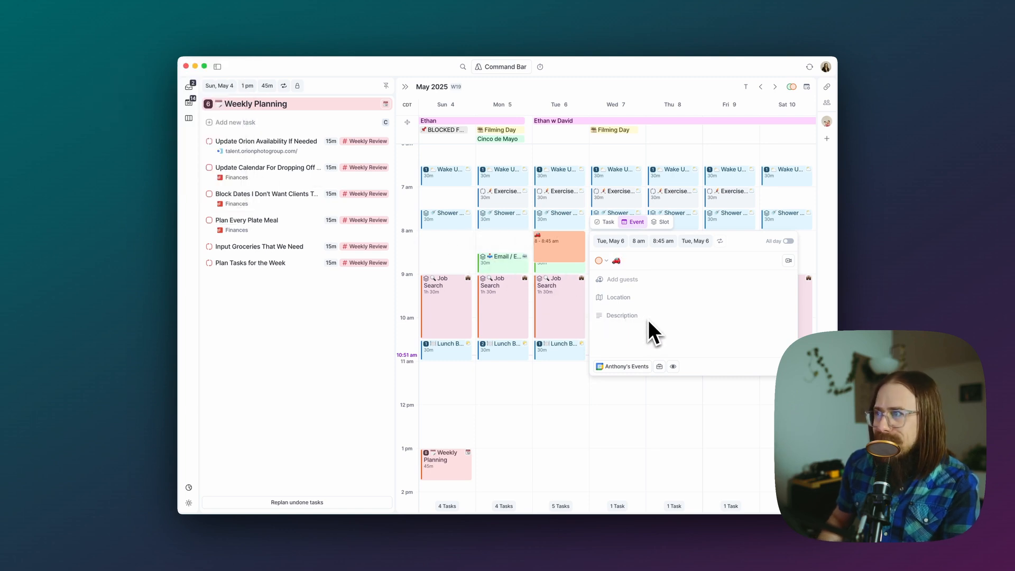
{"action": "type", "text": "Pick Up Son"}
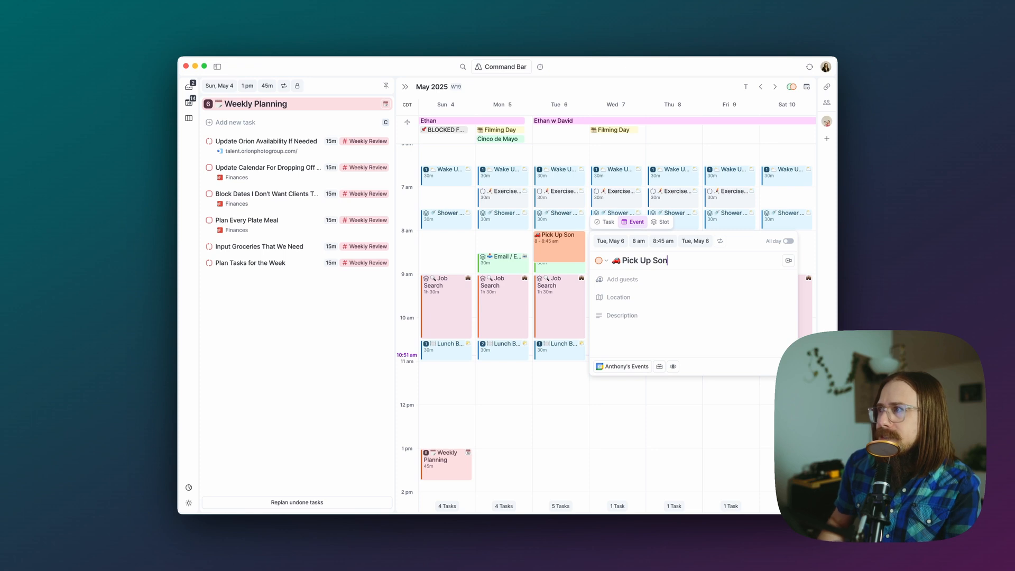
{"action": "key", "text": "Return"}
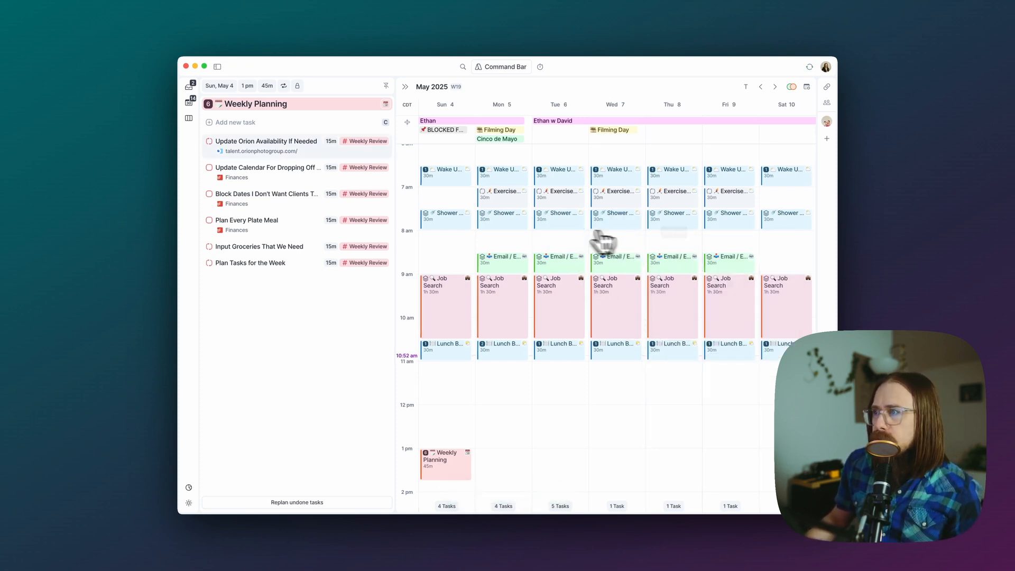
Look over the week's schedule from early morning to evening for open time.
{"action": "scroll", "coordinate": [534, 407], "scroll_direction": "down", "scroll_amount": 4}
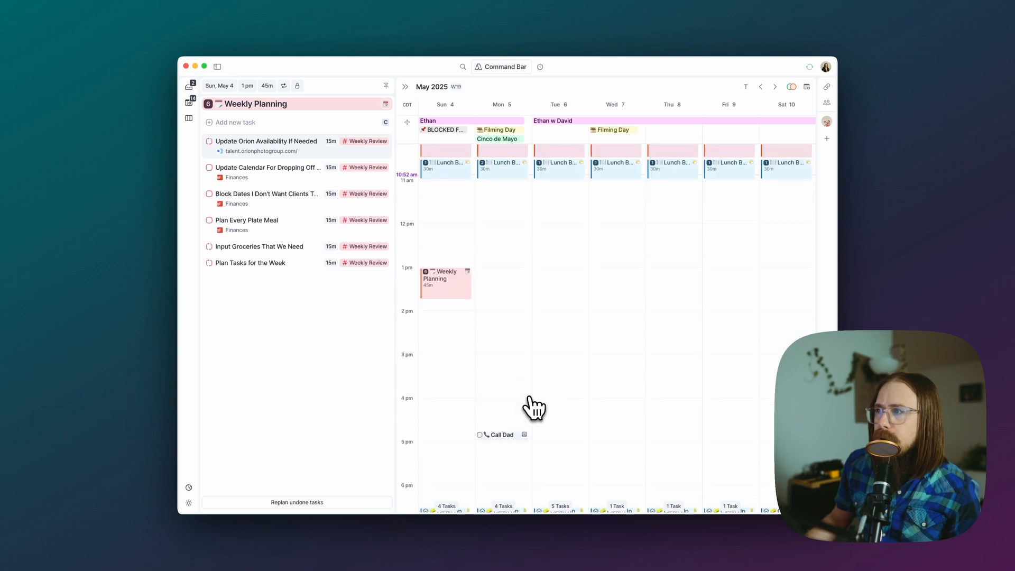
{"action": "scroll", "coordinate": [534, 407], "scroll_direction": "down", "scroll_amount": 3}
{"action": "scroll", "coordinate": [532, 407], "scroll_direction": "up", "scroll_amount": 4}
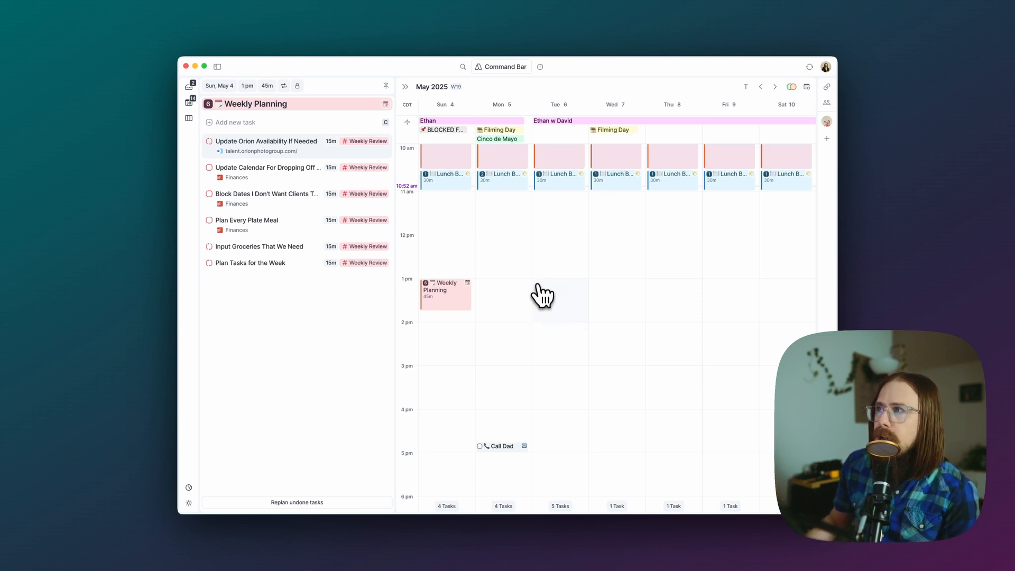
{"action": "scroll", "coordinate": [542, 296], "scroll_direction": "up", "scroll_amount": 8}
{"action": "scroll", "coordinate": [540, 294], "scroll_direction": "down", "scroll_amount": 3}
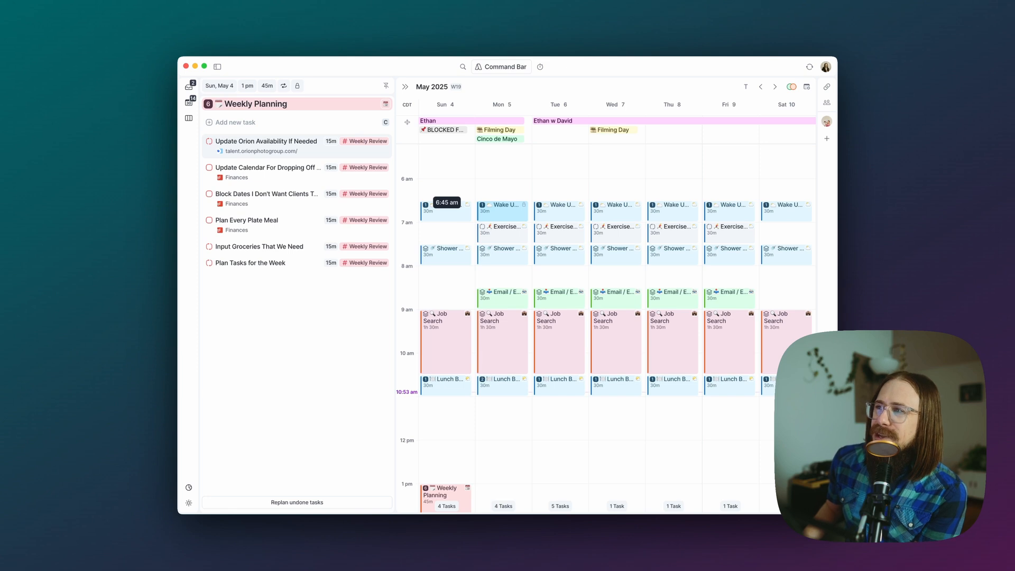
{"action": "left_click_drag", "start_coordinate": [447, 208], "coordinate": [524, 204]}
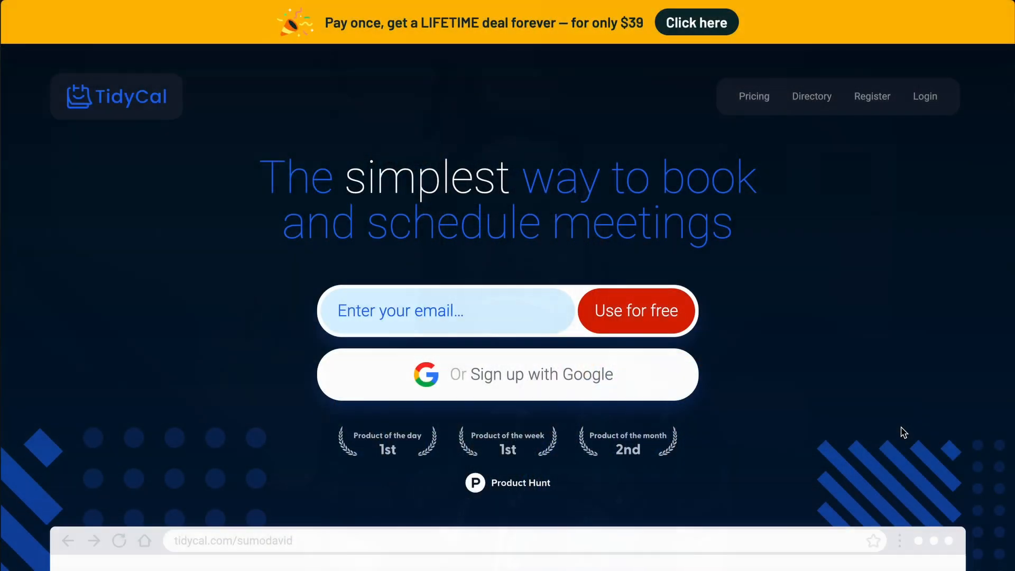
Browse the TidyCal home page from the sample booking calendar to the customer reviews.
{"action": "scroll", "coordinate": [901, 429], "scroll_direction": "down", "scroll_amount": 5}
{"action": "scroll", "coordinate": [906, 429], "scroll_direction": "down", "scroll_amount": 6}
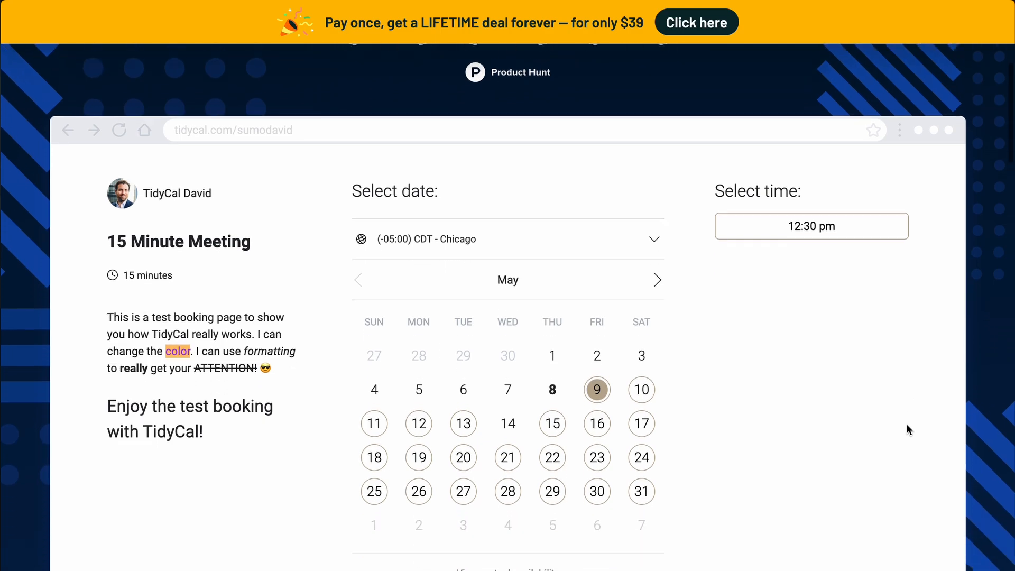
{"action": "scroll", "coordinate": [906, 429], "scroll_direction": "down", "scroll_amount": 7}
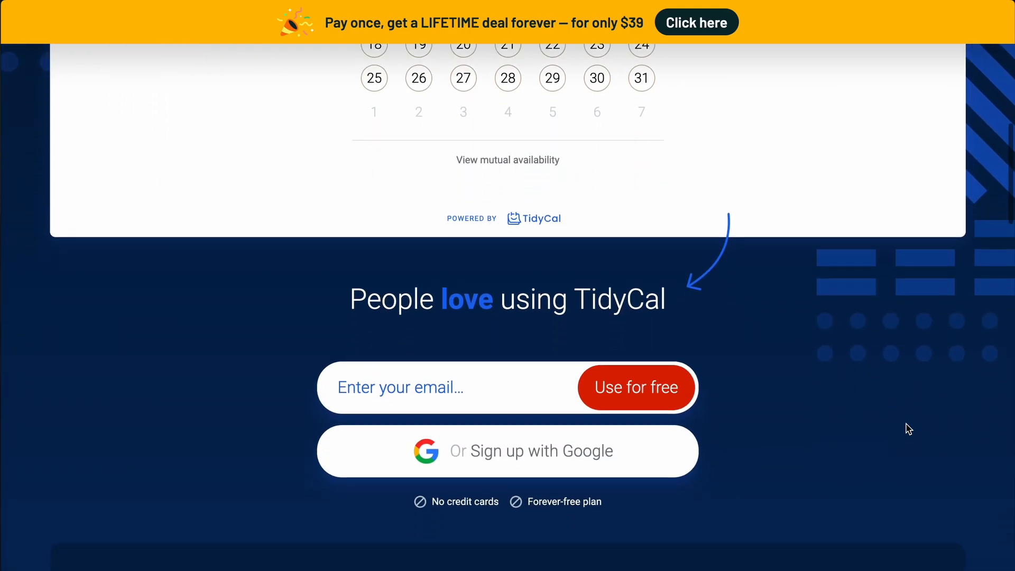
{"action": "scroll", "coordinate": [907, 429], "scroll_direction": "down", "scroll_amount": 7}
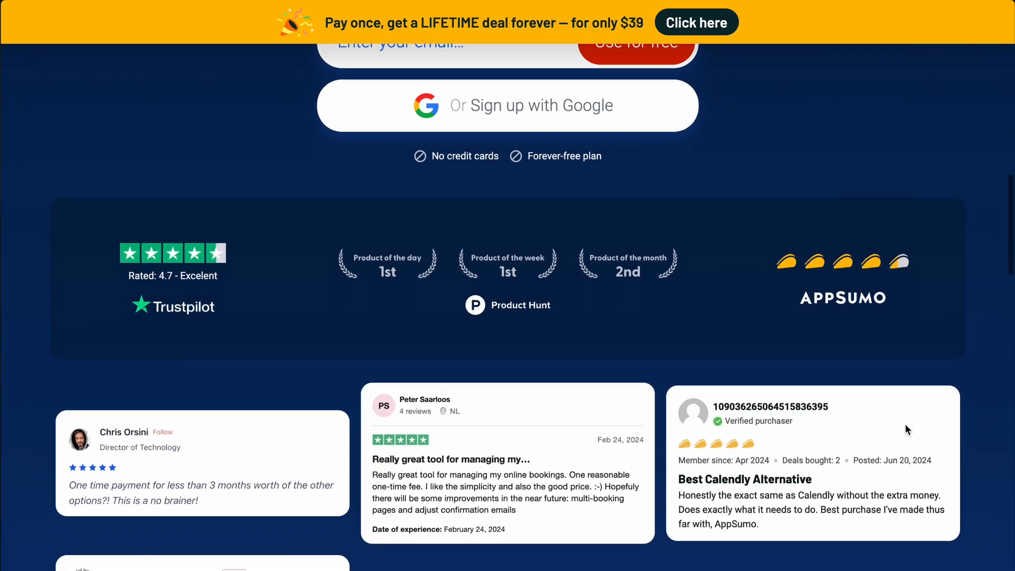
{"action": "scroll", "coordinate": [905, 424], "scroll_direction": "down", "scroll_amount": 4}
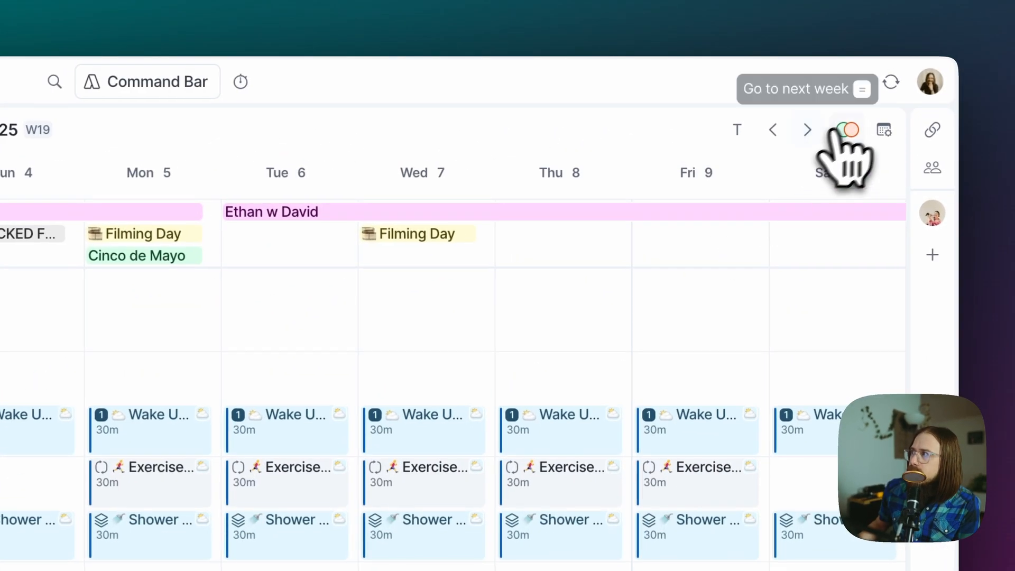
In Akiflow, mark shareable availability for Sunday 11 am–12:15 pm, Monday 11:30 am–1 pm and Tuesday 11:15 am–12 pm.
{"action": "left_click", "coordinate": [934, 132]}
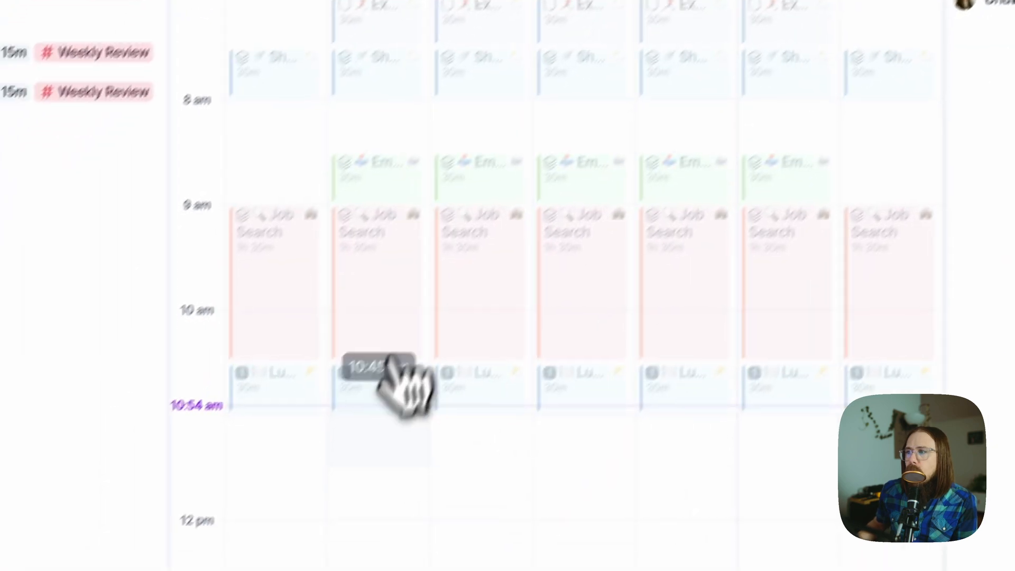
{"action": "left_click_drag", "start_coordinate": [424, 165], "coordinate": [412, 270]}
{"action": "left_click_drag", "start_coordinate": [551, 233], "coordinate": [536, 365]}
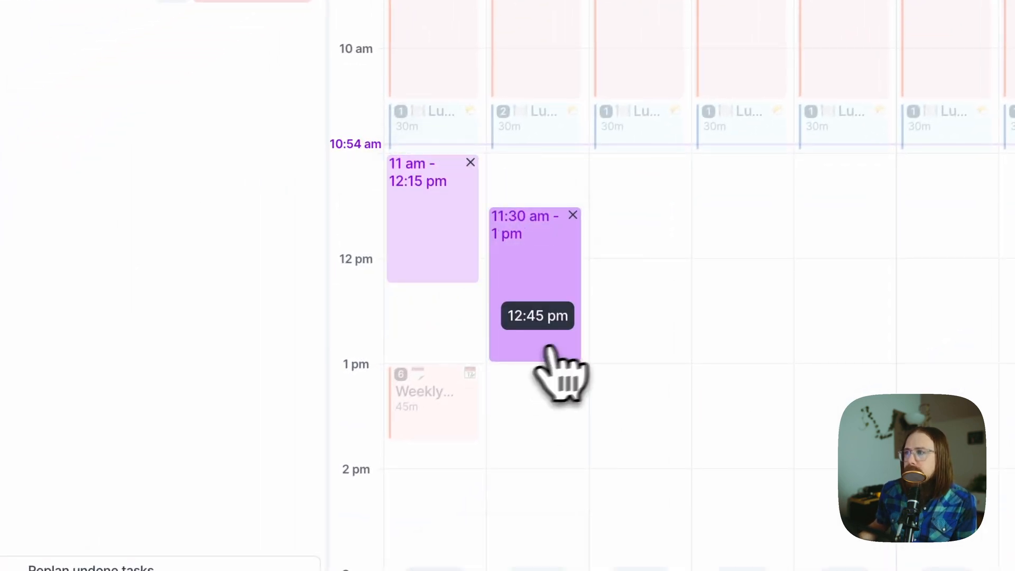
{"action": "left_click_drag", "start_coordinate": [647, 183], "coordinate": [648, 250]}
{"action": "left_click_drag", "start_coordinate": [388, 299], "coordinate": [388, 299]}
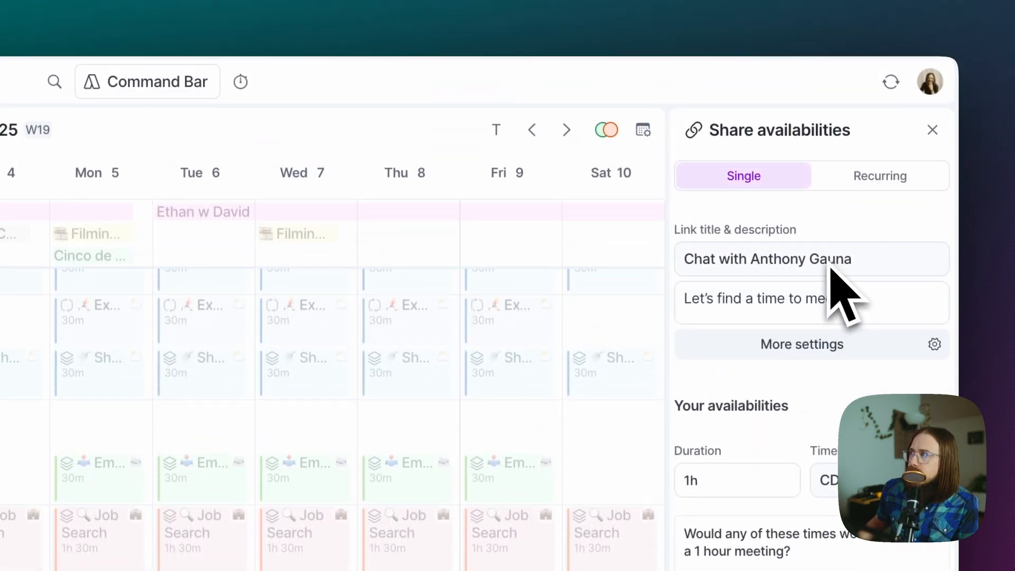
Change the availability link to recurring and close its settings, discarding the changes.
{"action": "left_click", "coordinate": [873, 181]}
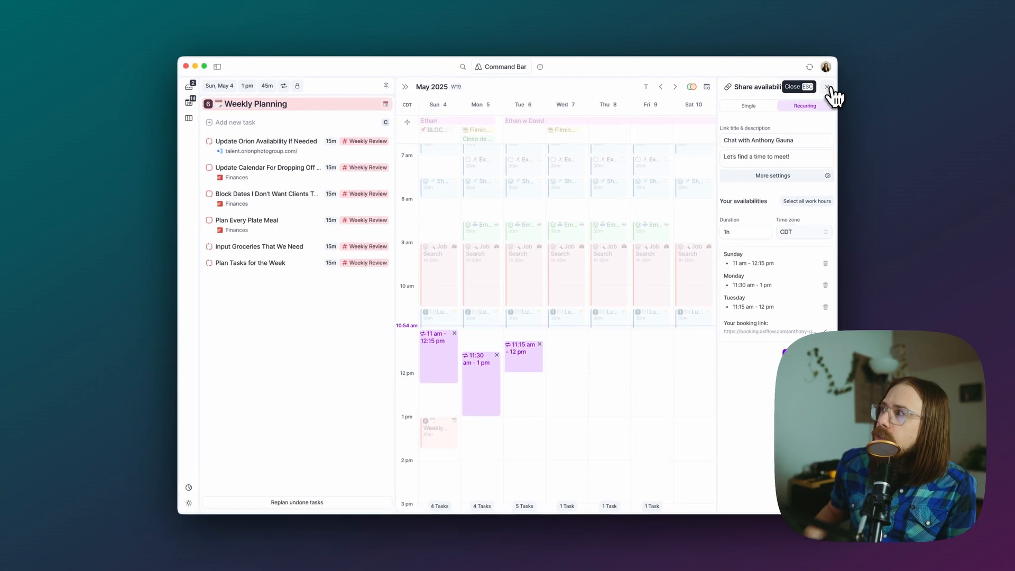
{"action": "left_click", "coordinate": [835, 90]}
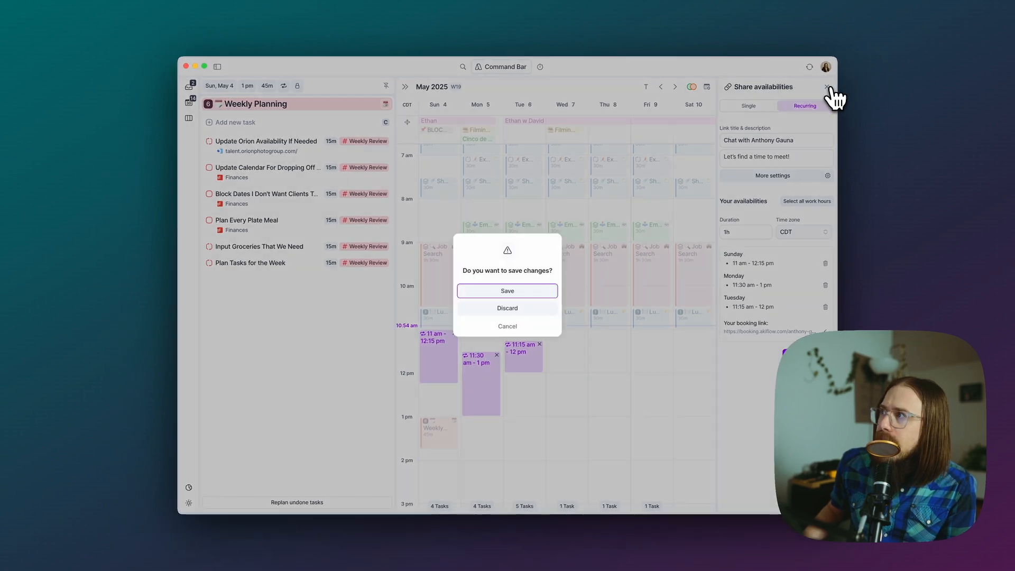
{"action": "left_click", "coordinate": [513, 312]}
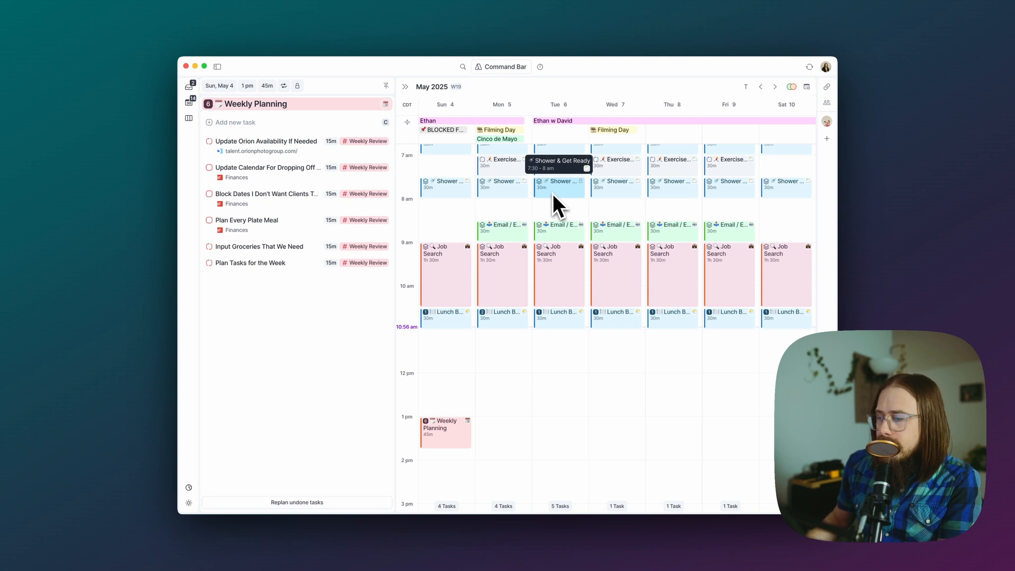
Switch the calendar to the one-day view for Sunday, May 4.
{"action": "key", "text": "1"}
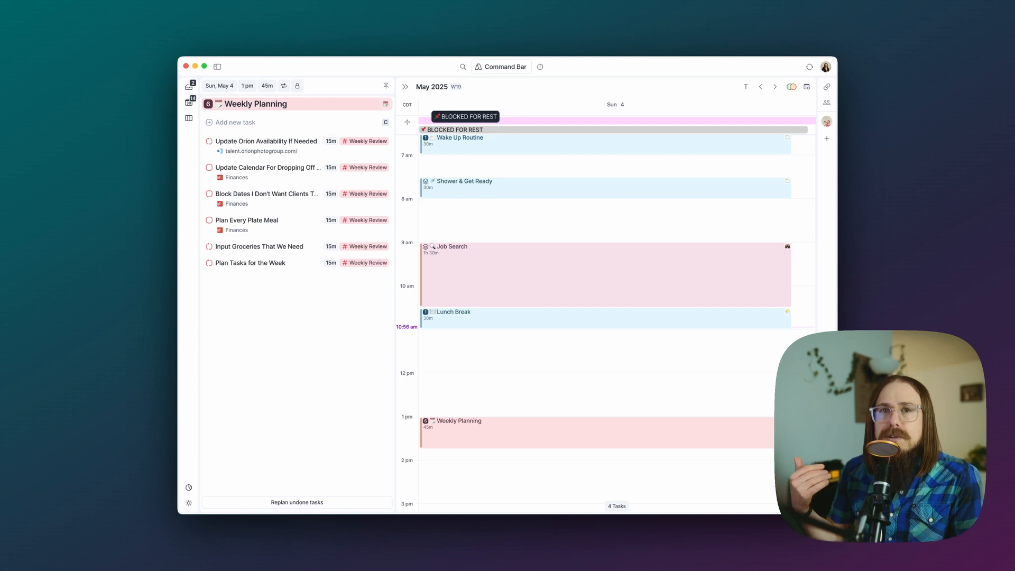
Check the details of Sunday's BLOCKED FOR REST all-day event, close them and switch the calendar to the week view.
{"action": "left_click", "coordinate": [502, 132]}
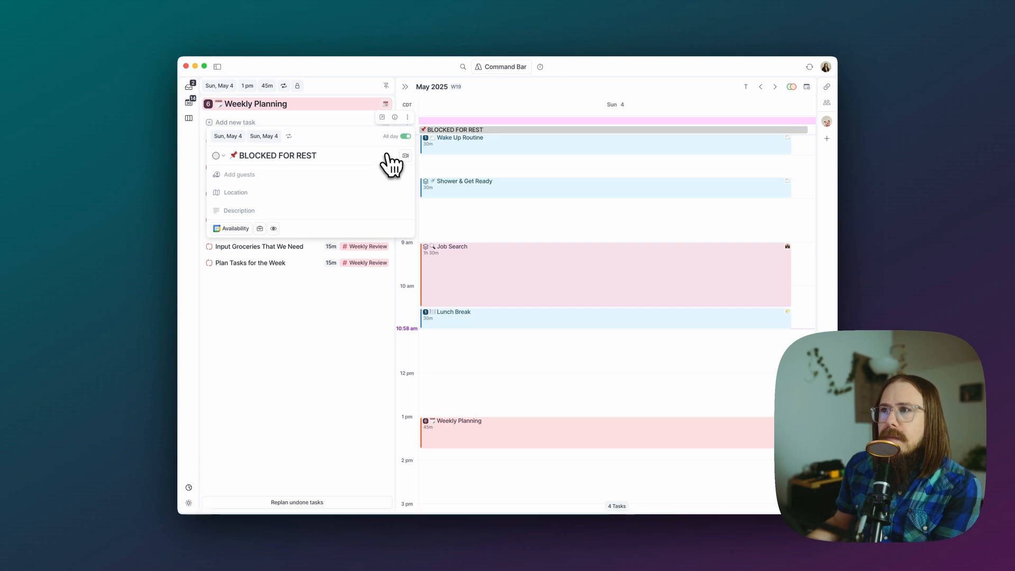
{"action": "left_click", "coordinate": [326, 279]}
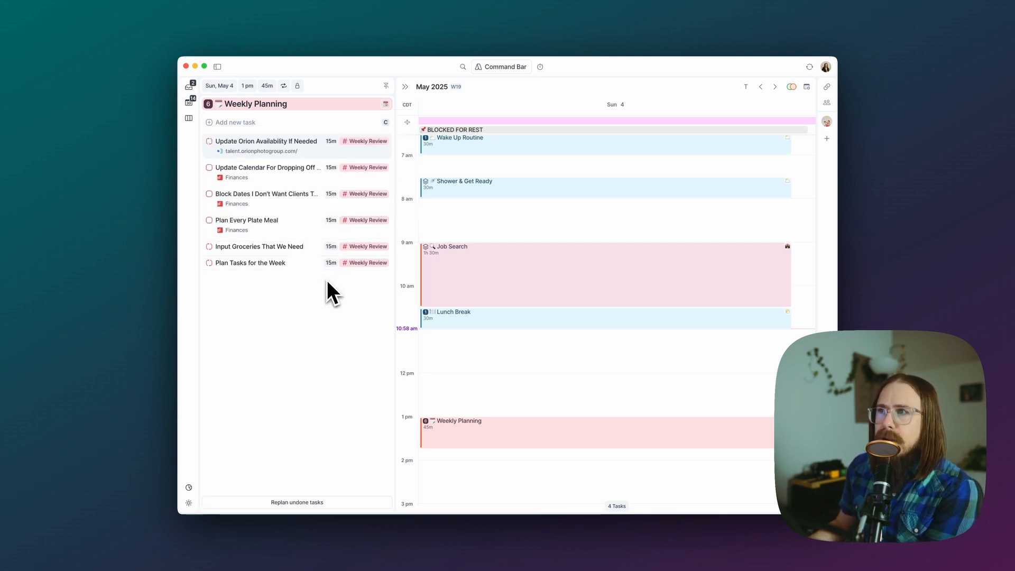
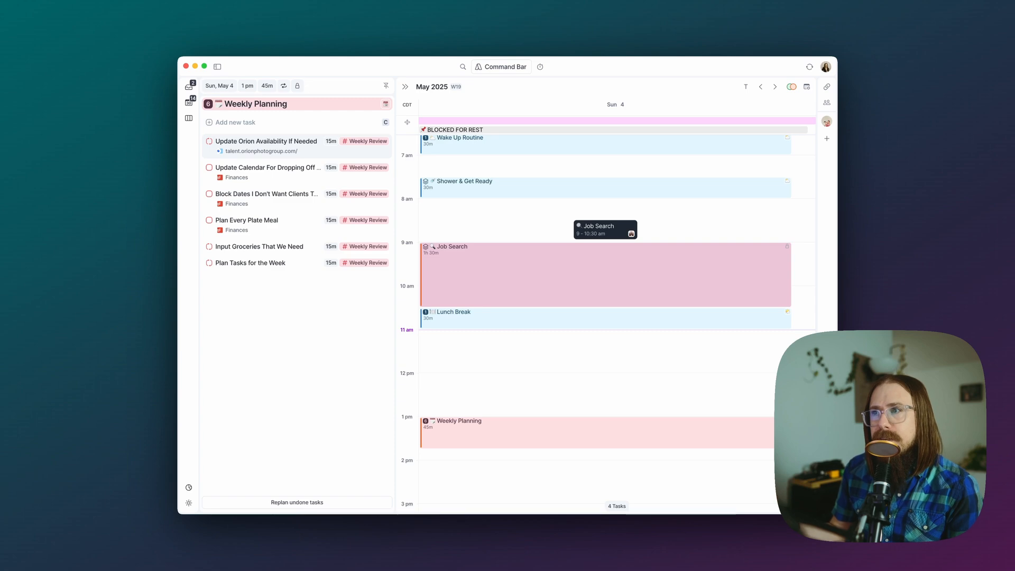
{"action": "key", "text": "w"}
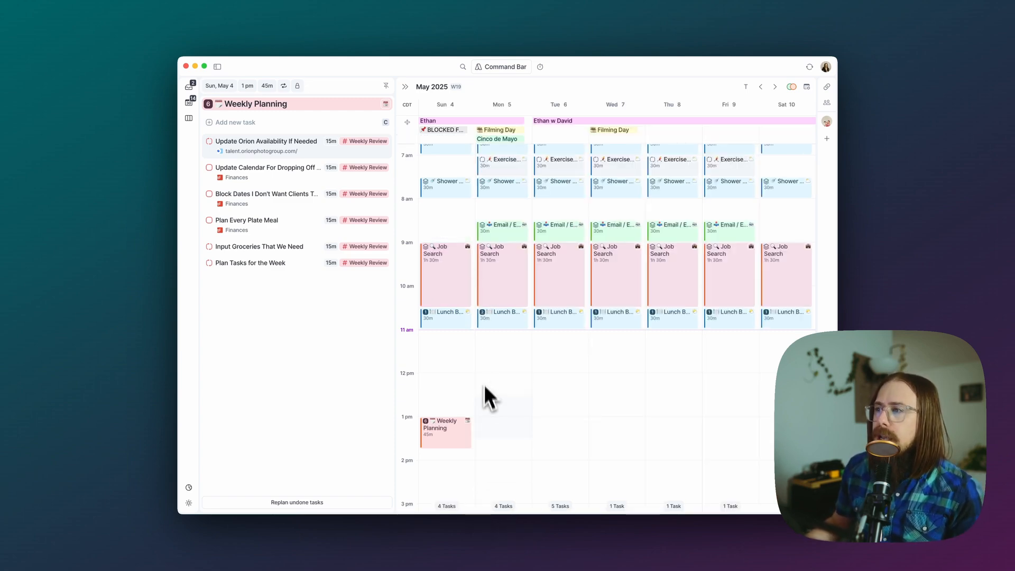
Create a Dinner: Spaghetti event on Monday, May 5 from 2:15 pm to 3 pm.
{"action": "scroll", "coordinate": [491, 399], "scroll_direction": "down", "scroll_amount": 5}
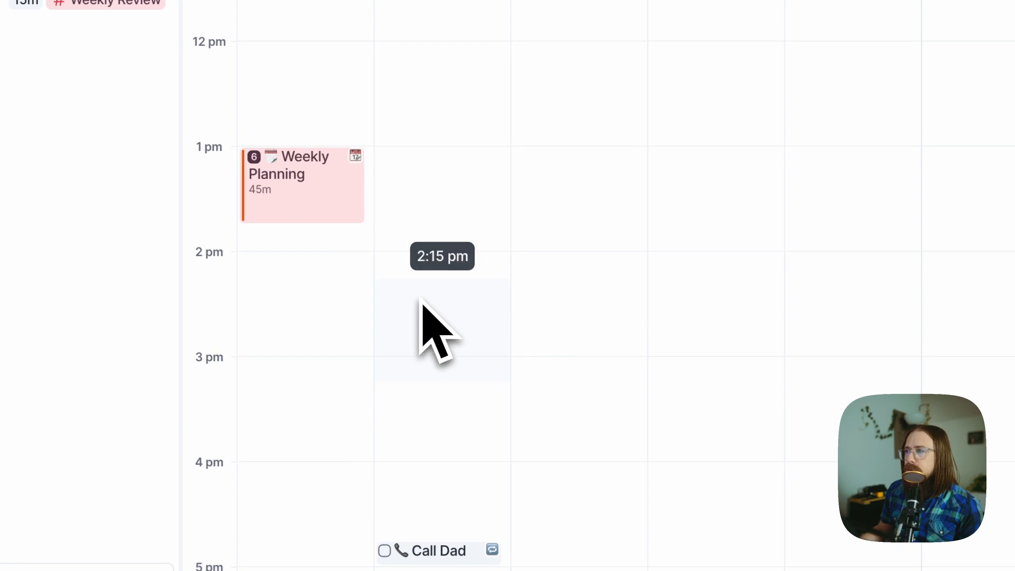
{"action": "left_click", "coordinate": [494, 388]}
{"action": "mouse_move", "coordinate": [421, 338]}
{"action": "left_mouse_down"}
{"action": "mouse_move", "coordinate": [417, 362]}
{"action": "mouse_move", "coordinate": [421, 342]}
{"action": "left_mouse_up"}
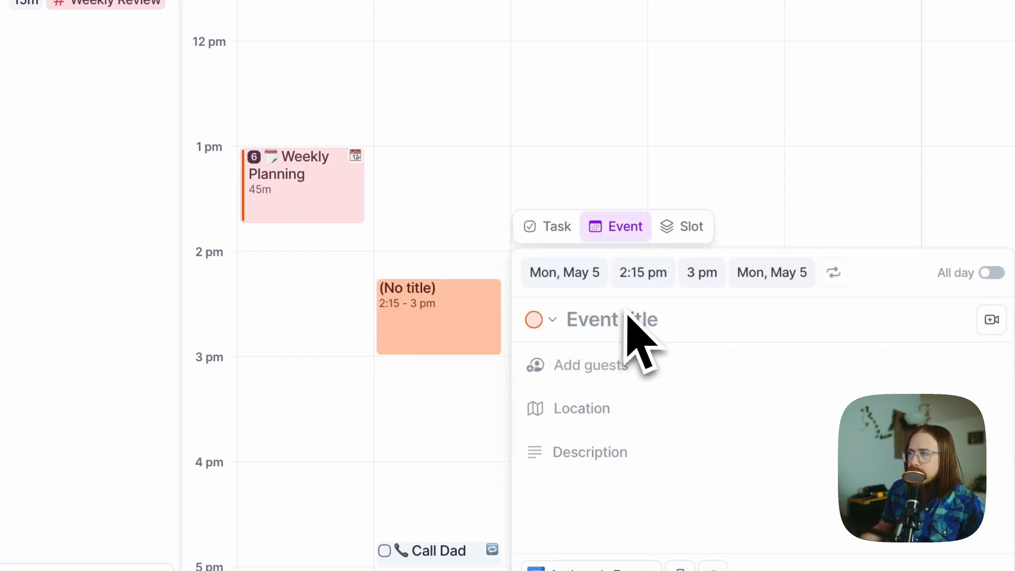
{"action": "type", "text": "Dinner: Spaghetti"}
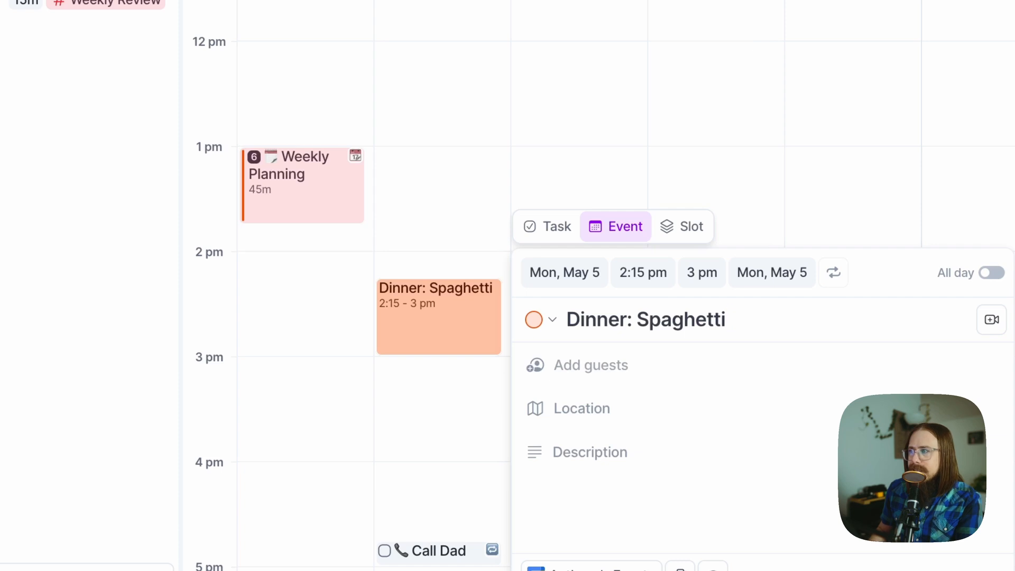
{"action": "key", "text": "Return"}
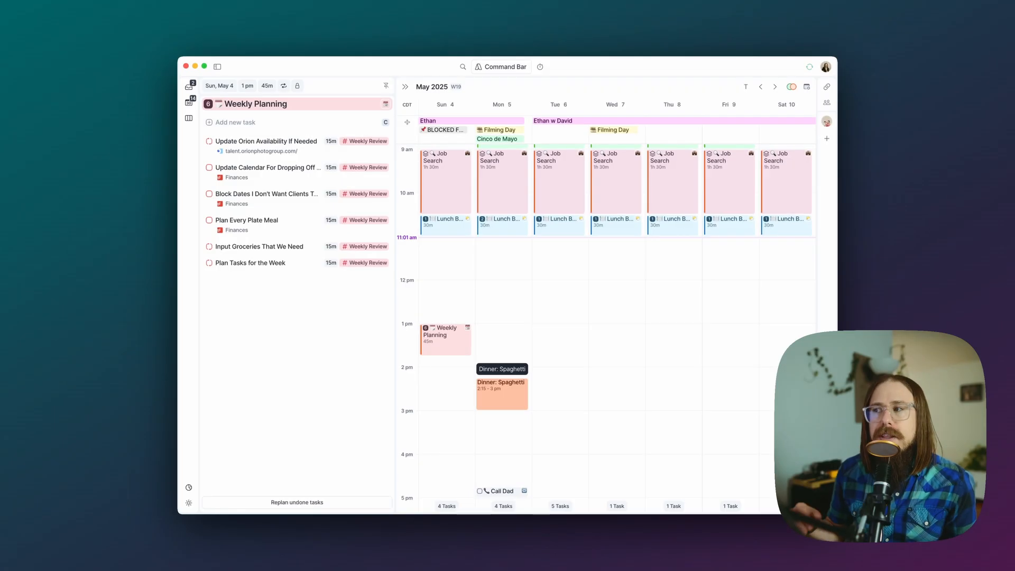
Delete the Dinner: Spaghetti event from Monday, May 5.
{"action": "left_click", "coordinate": [510, 404]}
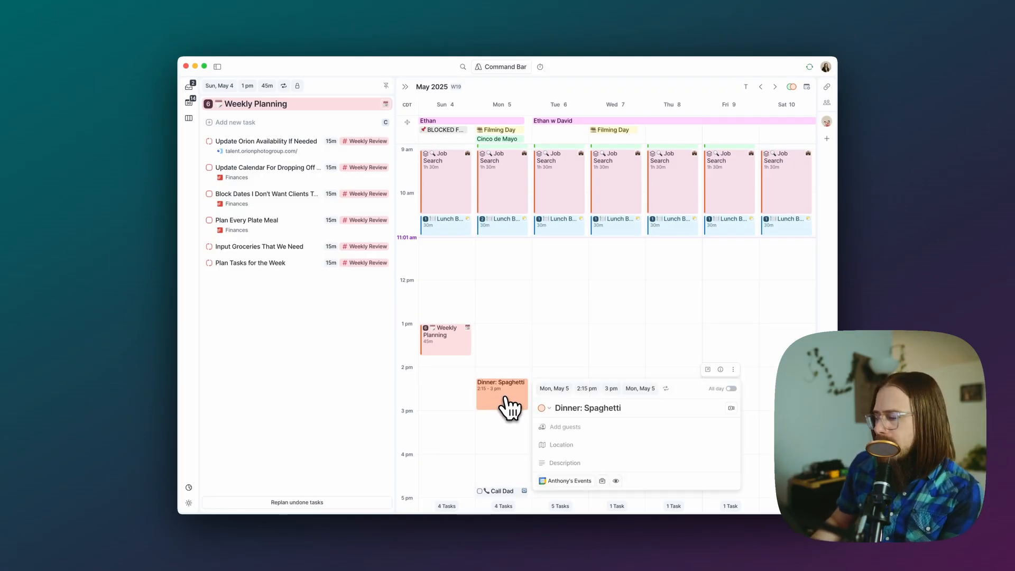
{"action": "key", "text": "BackSpace"}
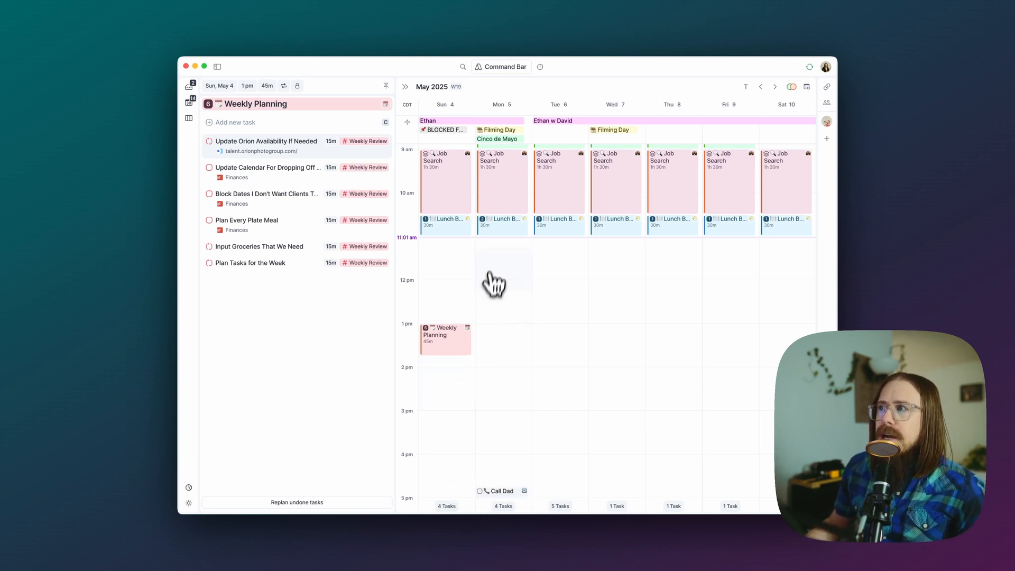
{"action": "scroll", "coordinate": [494, 265], "scroll_direction": "up", "scroll_amount": 5}
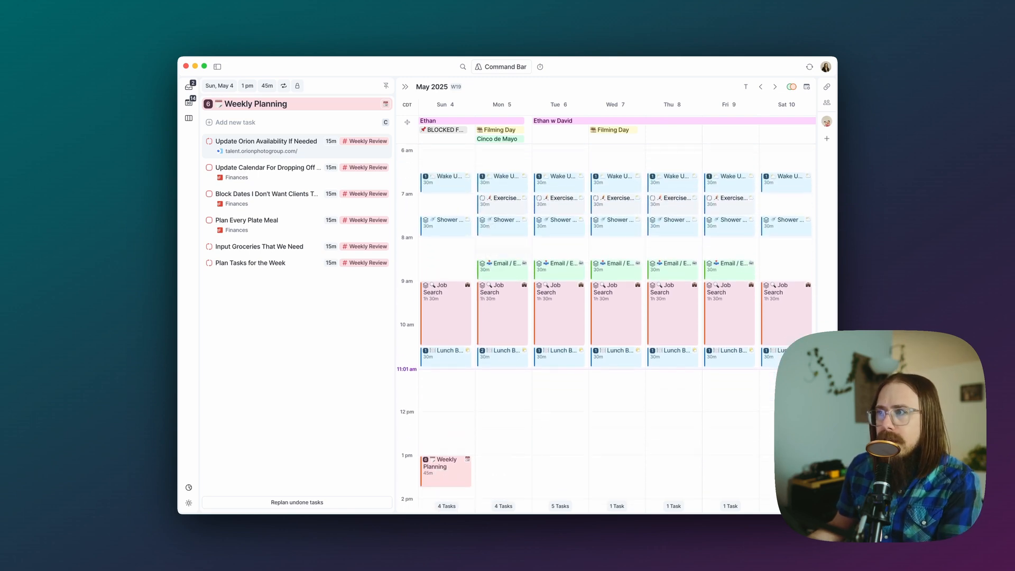
{"action": "scroll", "coordinate": [493, 267], "scroll_direction": "down", "scroll_amount": 3}
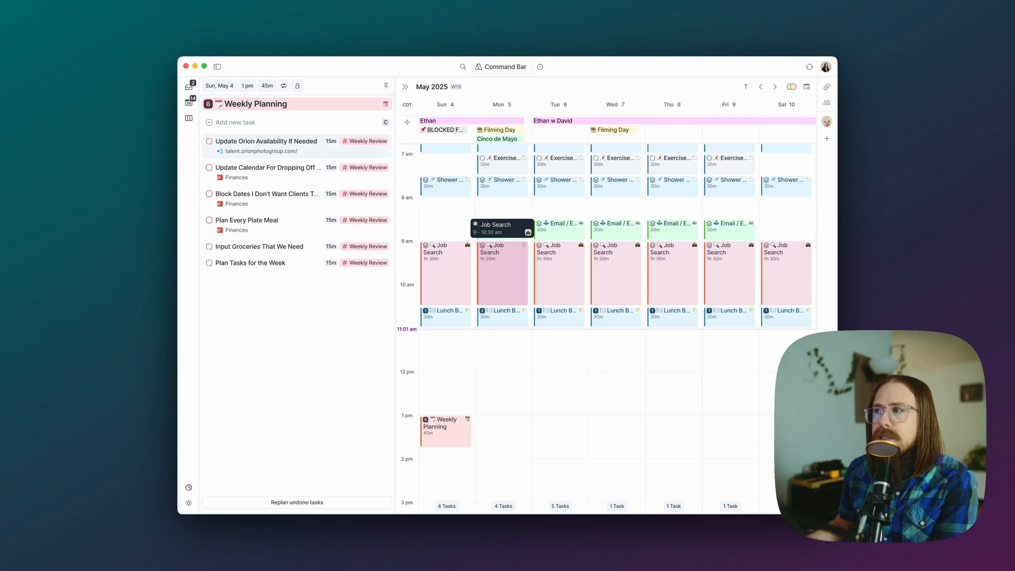
{"action": "scroll", "coordinate": [503, 310], "scroll_direction": "down", "scroll_amount": 5}
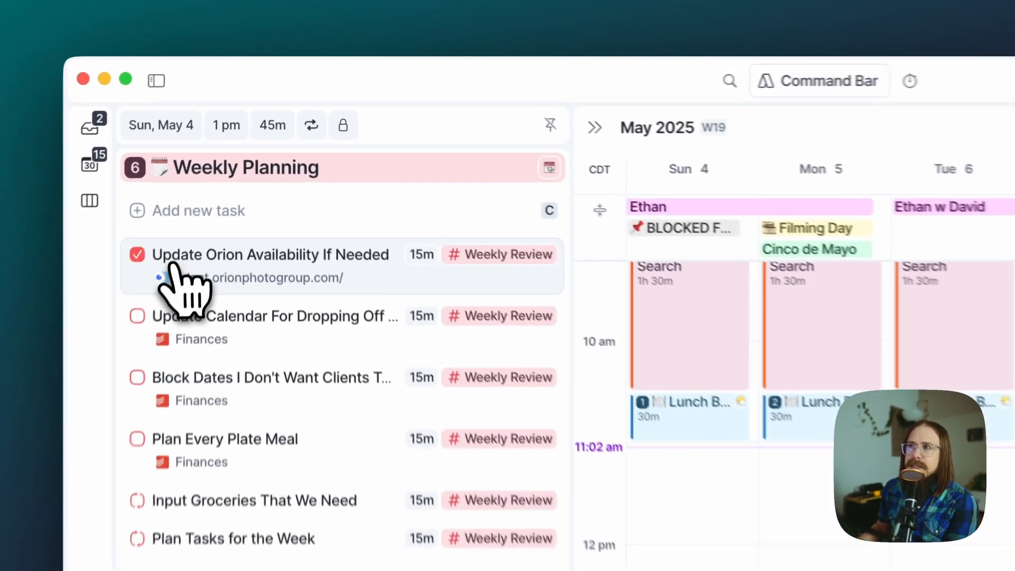
Open the Upcoming overview and move the Assign Tags To Tasks to-do from This Week to Next Week.
{"action": "mouse_move", "coordinate": [196, 117]}
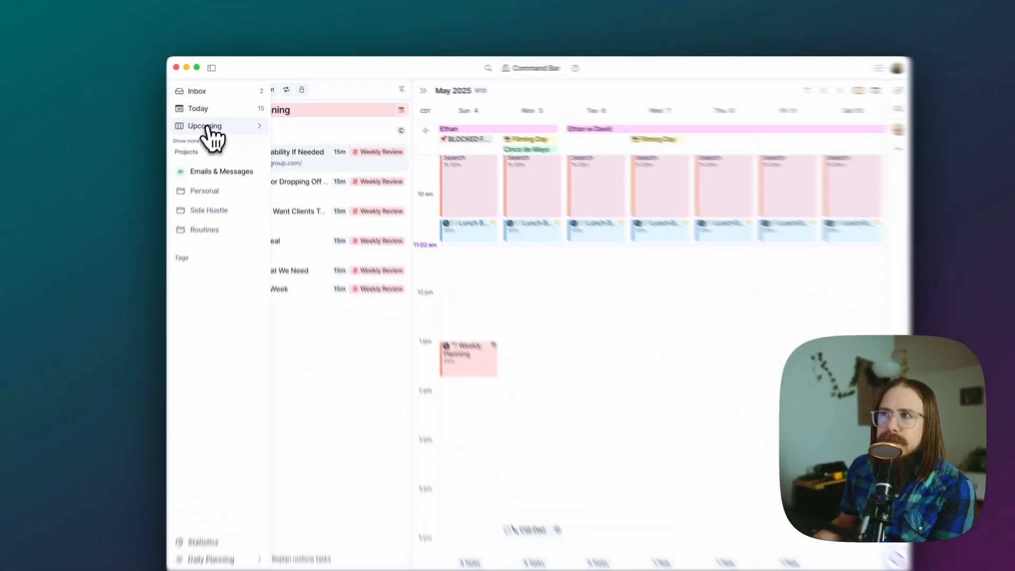
{"action": "left_click", "coordinate": [139, 206]}
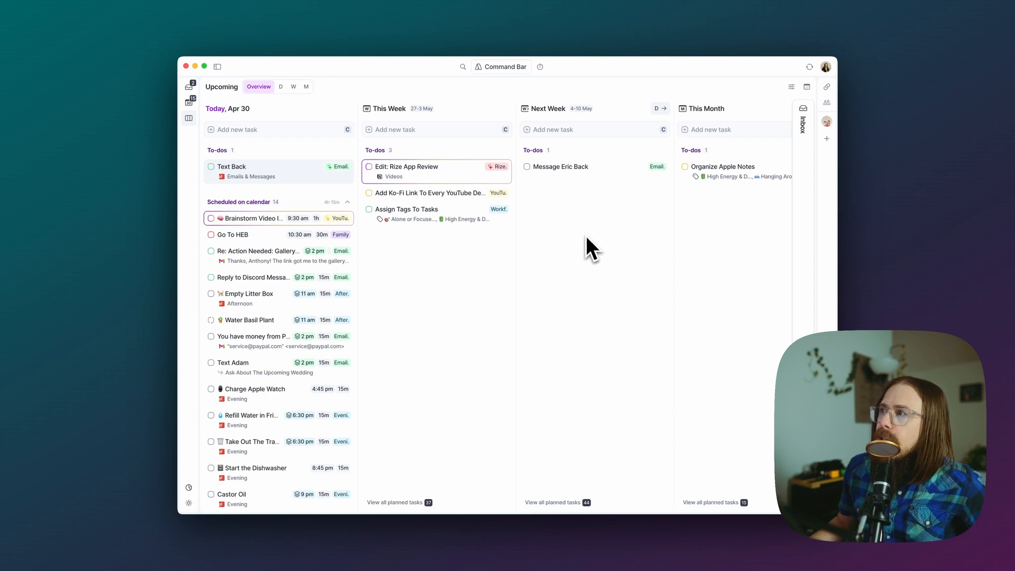
{"action": "scroll", "coordinate": [586, 237], "scroll_direction": "right", "scroll_amount": 3}
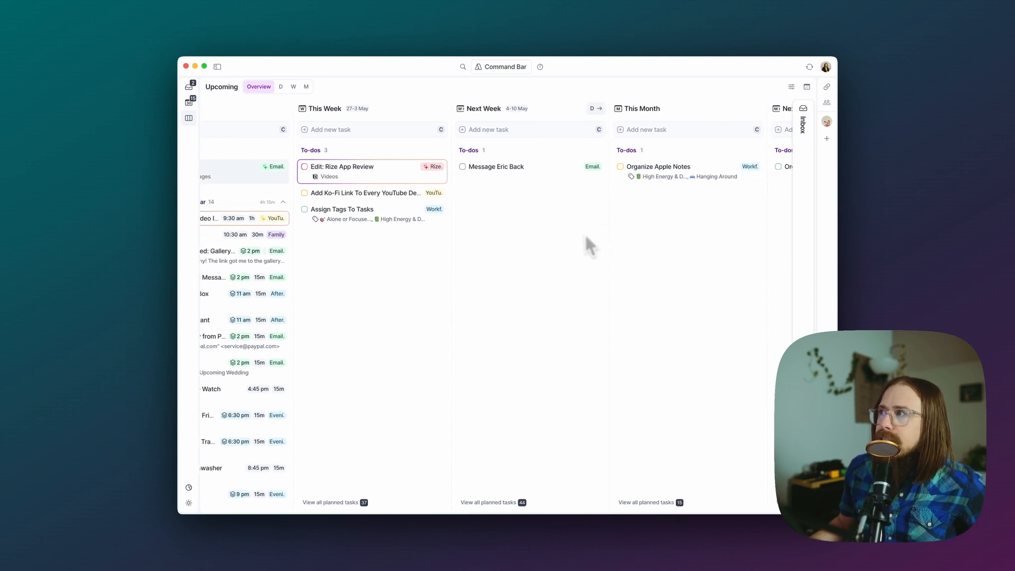
{"action": "scroll", "coordinate": [502, 230], "scroll_direction": "left", "scroll_amount": 1}
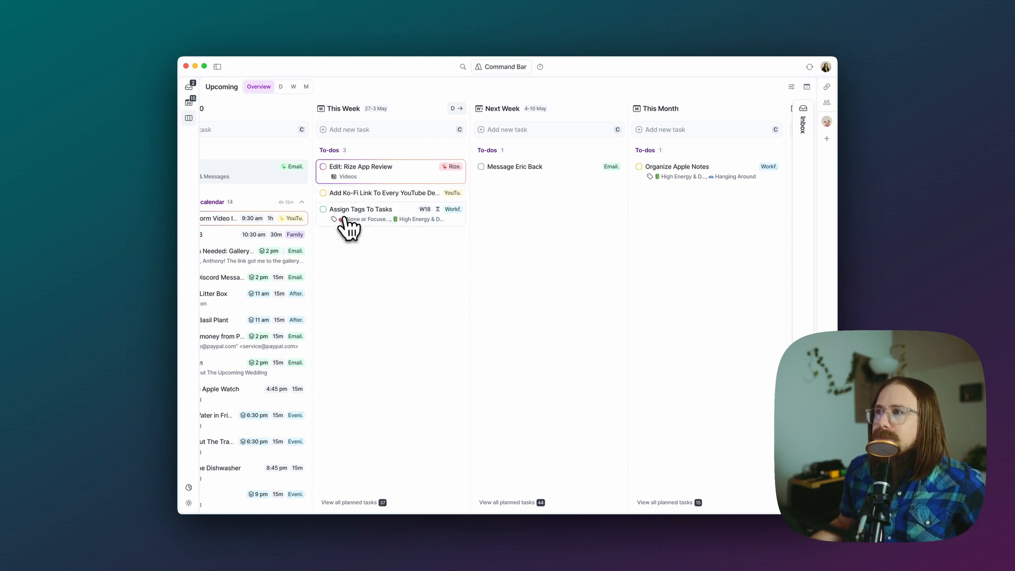
{"action": "left_click_drag", "start_coordinate": [347, 210], "coordinate": [533, 183]}
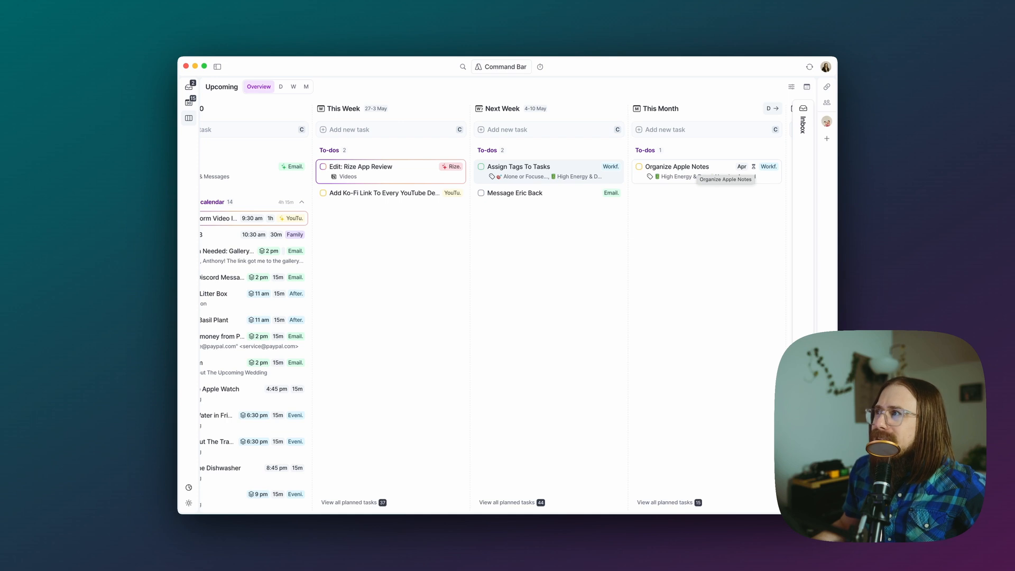
Move the Organize Apple Notes to-do from This Month to This Week and back to This Month.
{"action": "left_click_drag", "start_coordinate": [703, 171], "coordinate": [371, 167]}
{"action": "left_click_drag", "start_coordinate": [366, 201], "coordinate": [694, 163]}
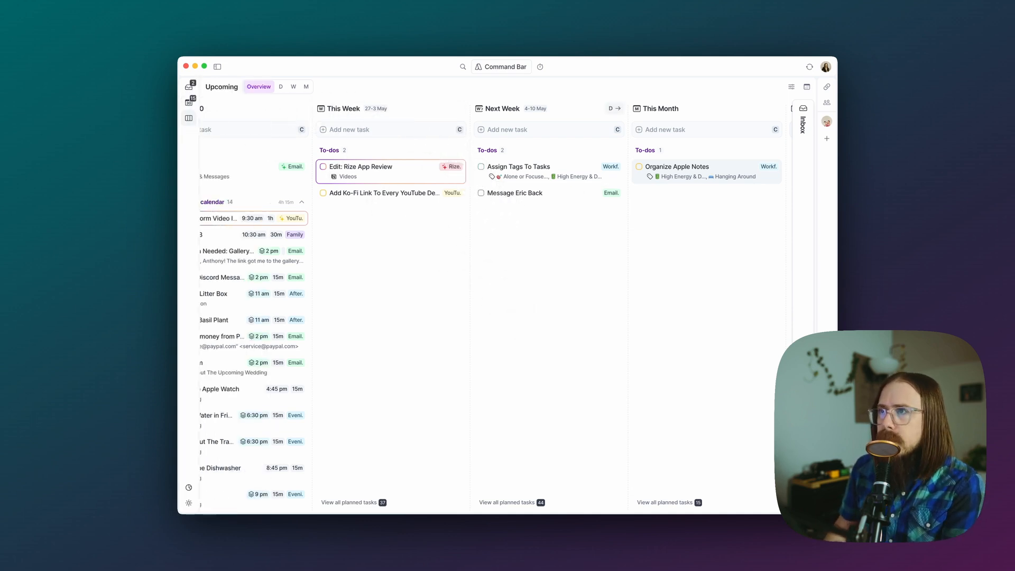
Open the Today view, expand the W18 weekly task list to view its tasks and collapse it again.
{"action": "key", "text": "t"}
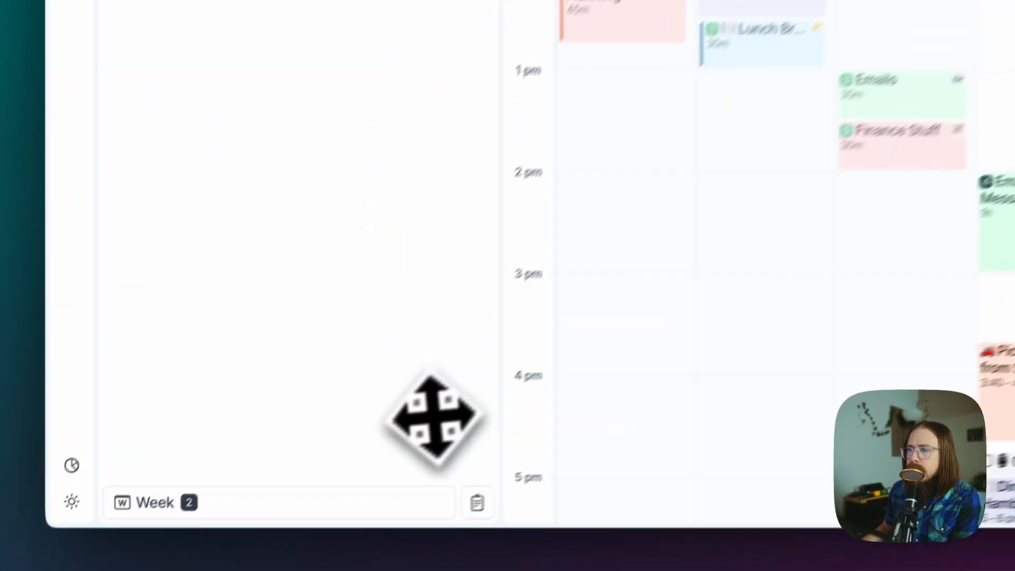
{"action": "left_click", "coordinate": [359, 502]}
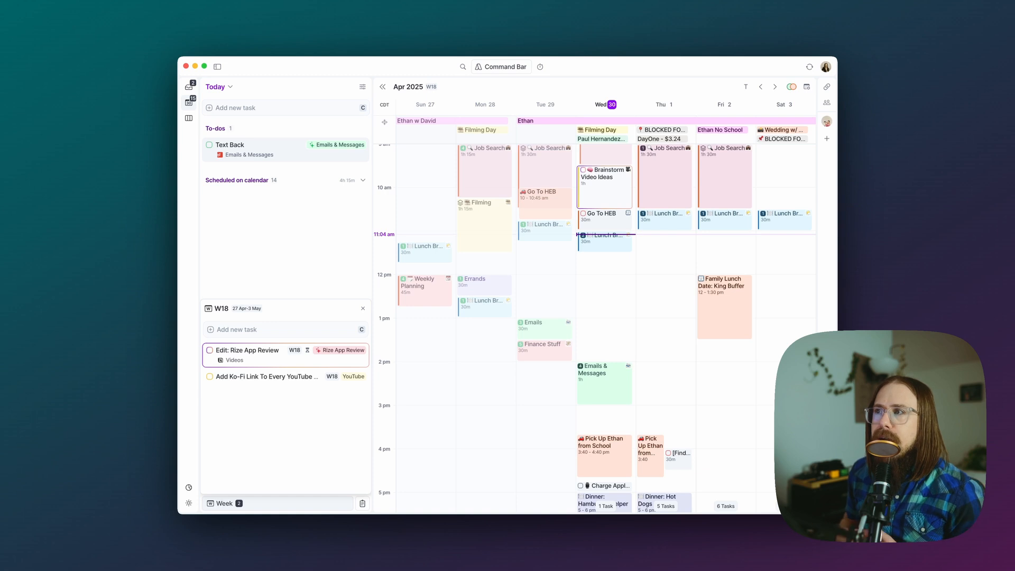
{"action": "left_click", "coordinate": [311, 509]}
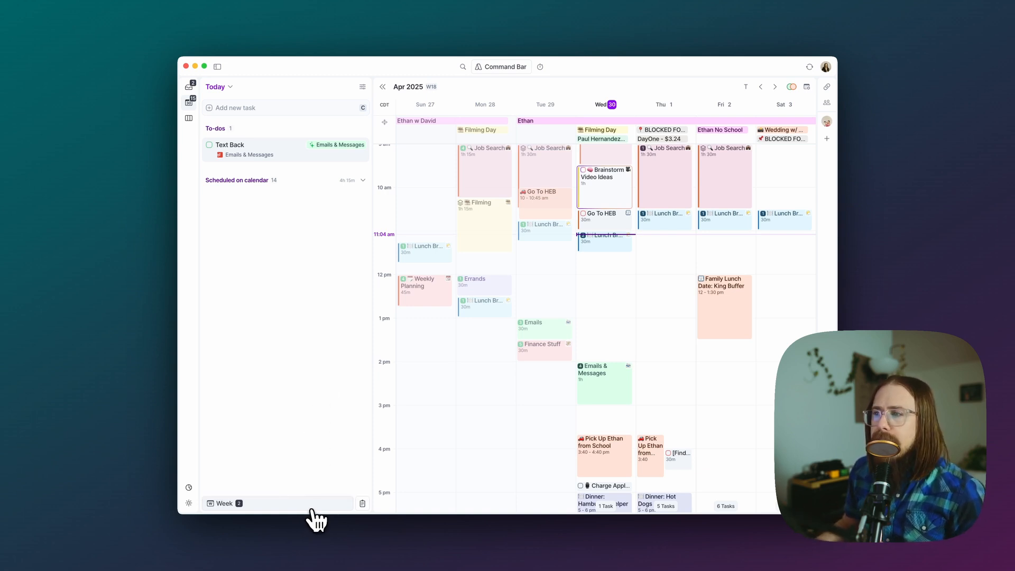